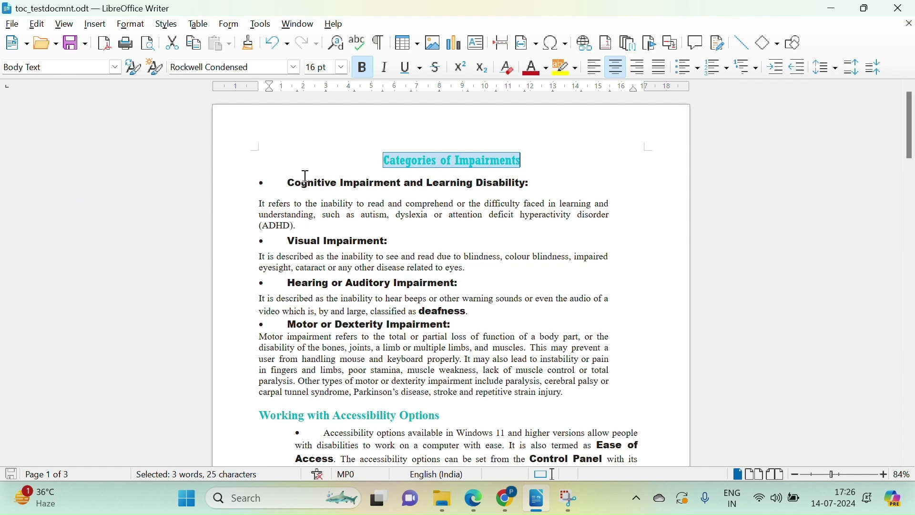
Apply the Heading 1 paragraph style to the title "Categories of Impairments" at the start of the document
scroll(403, 202, "down", 2)
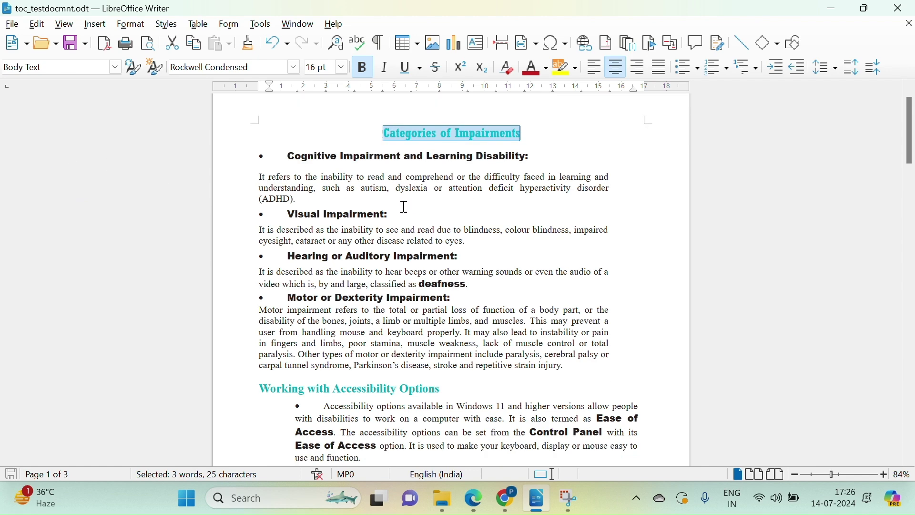
scroll(403, 207, "up", 1)
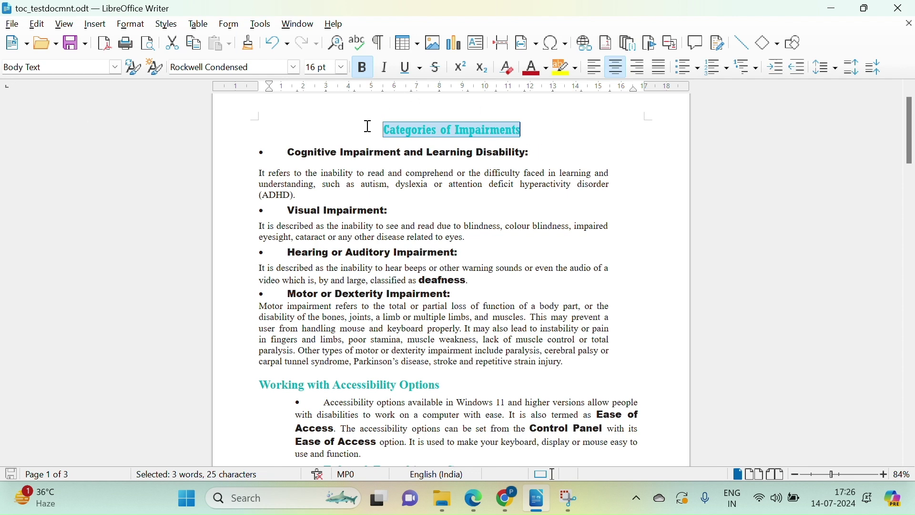
left_click(116, 67)
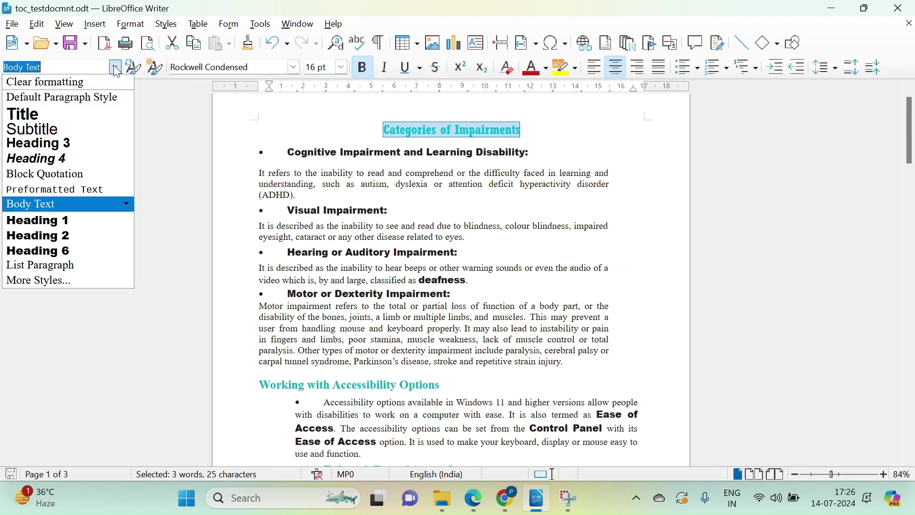
left_click(60, 220)
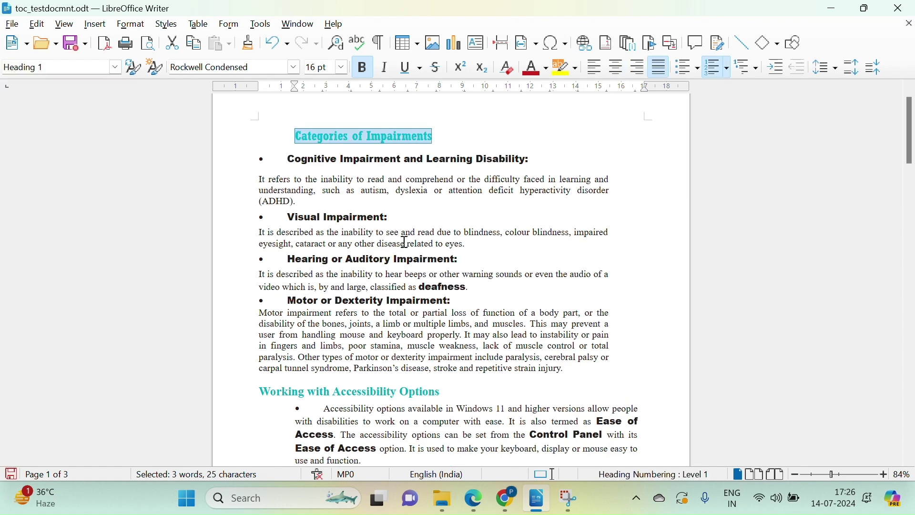
Show the full list of available paragraph styles to view the heading levels, and close it again
left_click(166, 25)
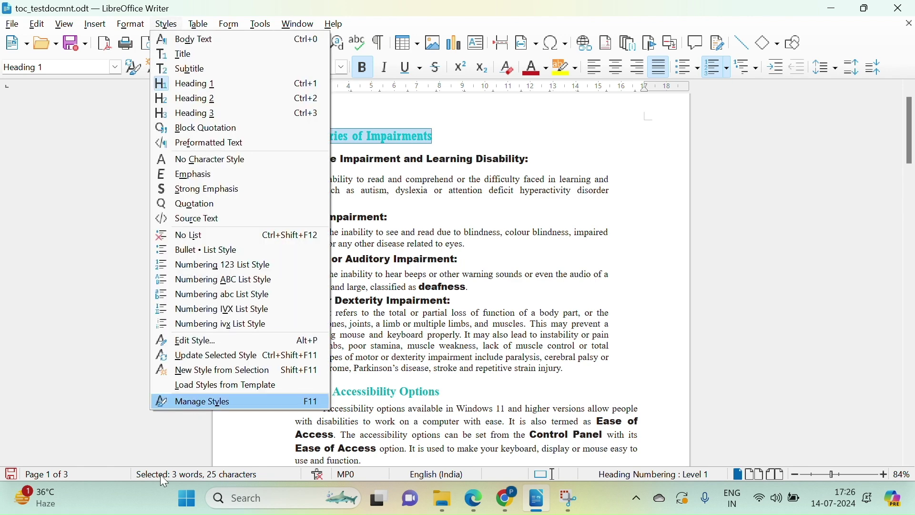
left_click(249, 403)
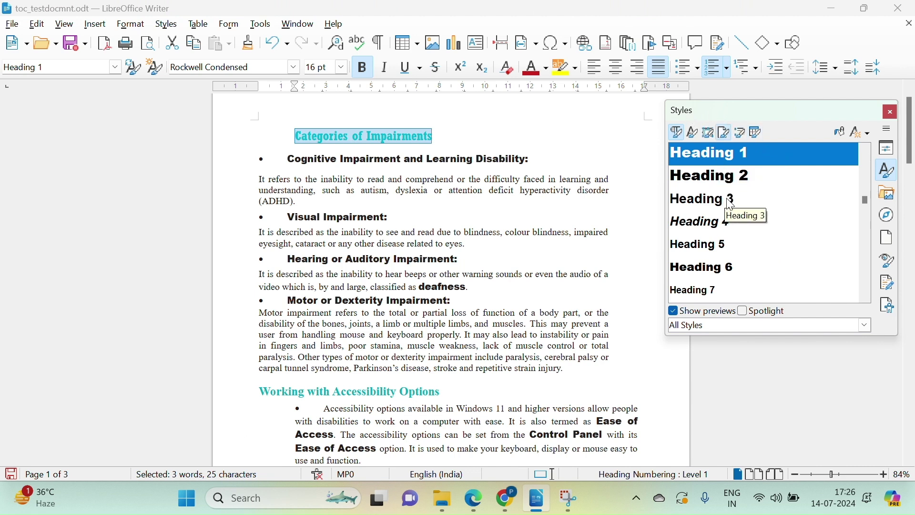
left_click(891, 113)
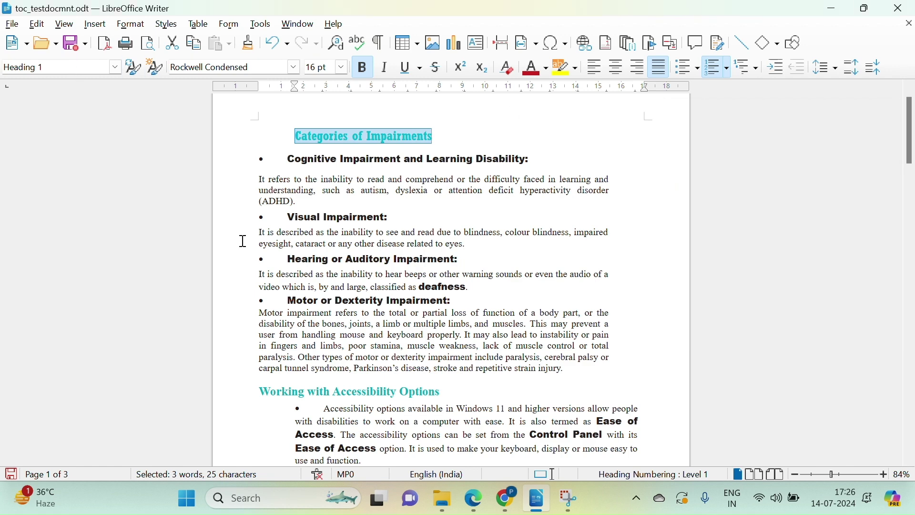
Apply the Heading 1 style to the headings "Working with Accessibility Options" and "LAUNCHING ACCESSIBILITY OPTIONS" on page 1
scroll(350, 200, "down", 3)
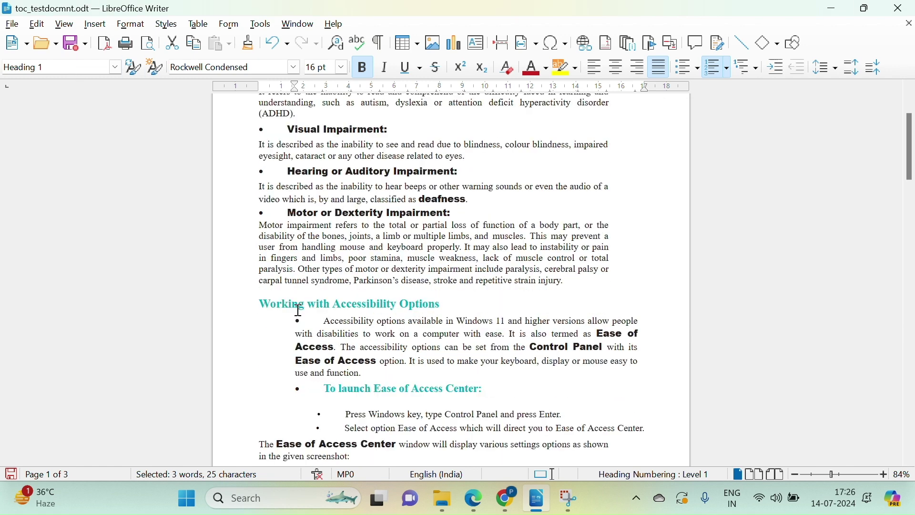
left_click_drag(265, 305, 441, 303)
left_click(116, 67)
left_click(77, 218)
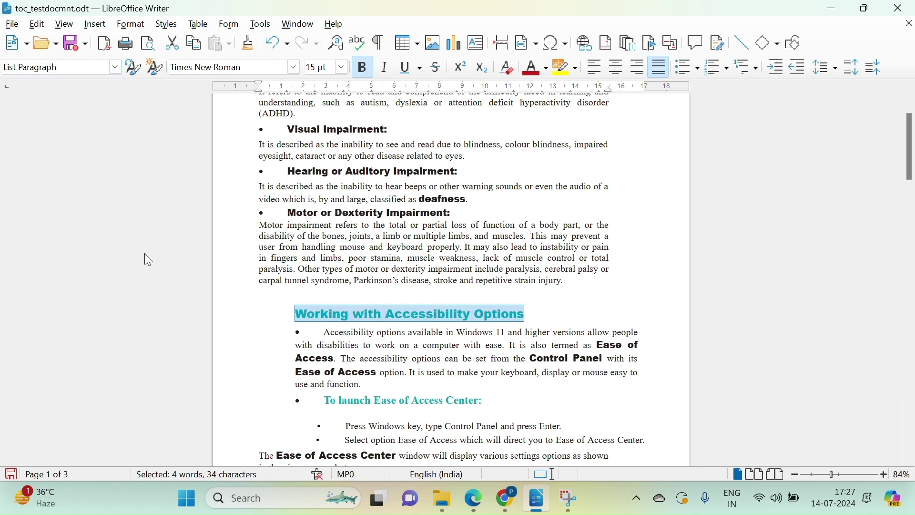
scroll(185, 260, "down", 7)
left_click_drag(259, 289, 525, 293)
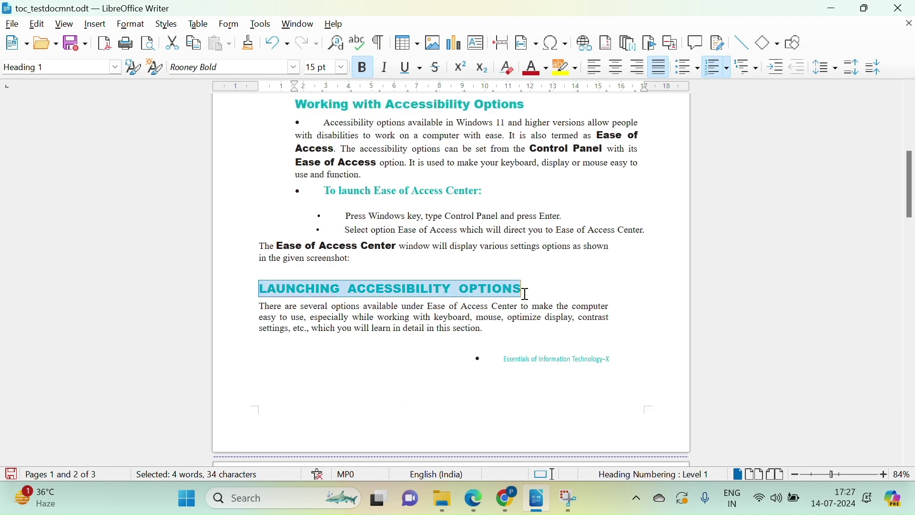
left_click(116, 67)
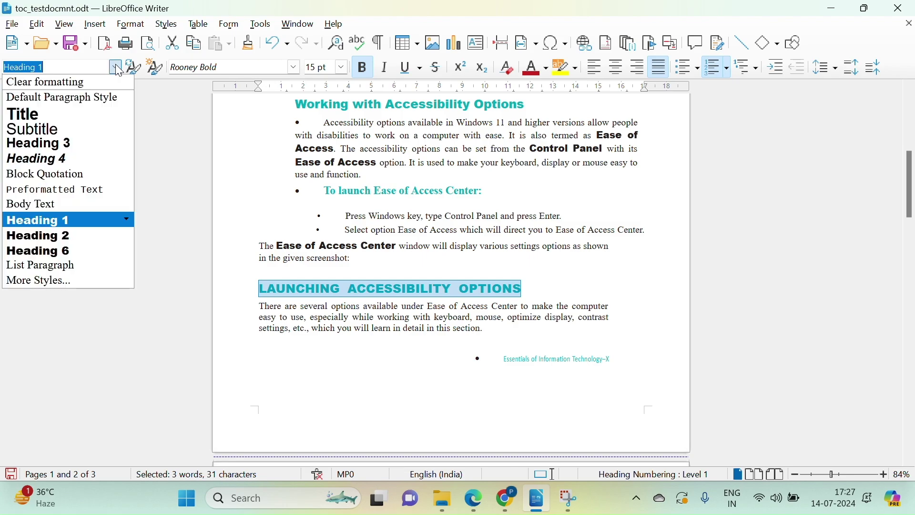
left_click(50, 228)
Apply the Heading 1 style to the heading "Make the Computer Easier to See" on page 3
scroll(419, 310, "down", 15)
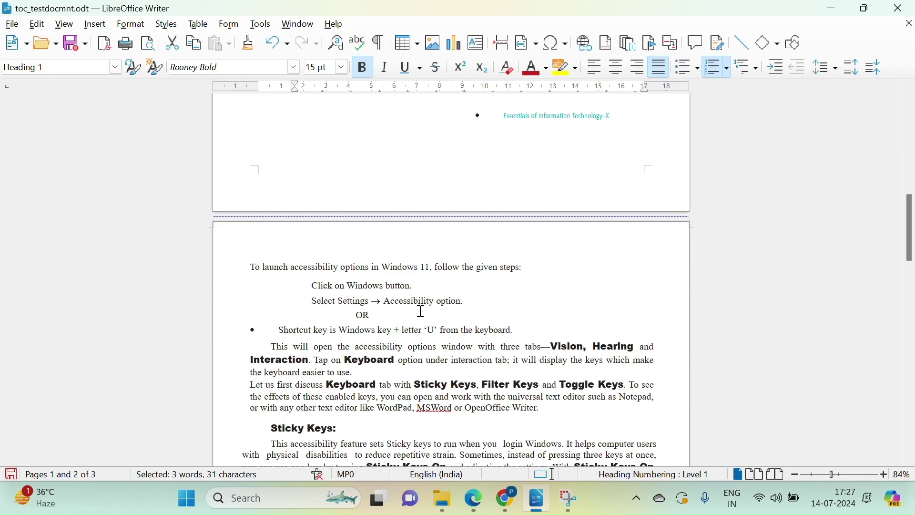
scroll(420, 310, "down", 15)
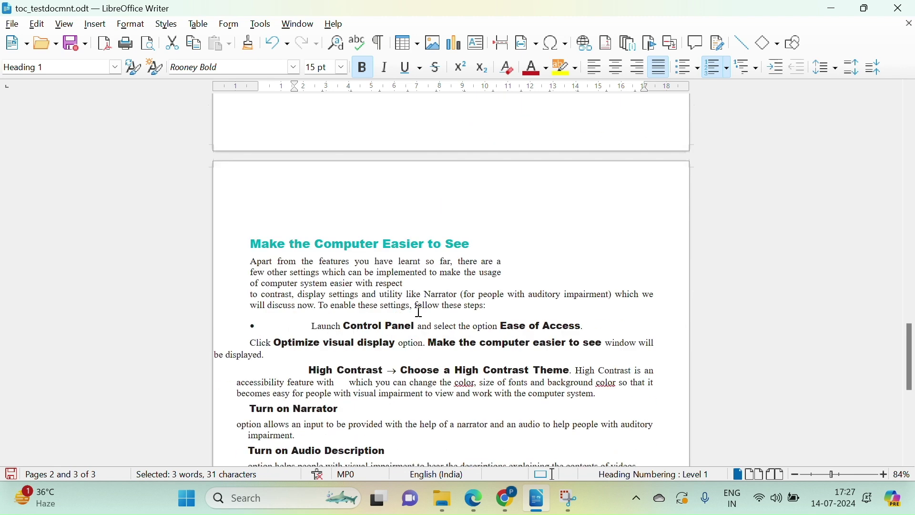
left_click_drag(250, 243, 472, 244)
key("ctrl+2")
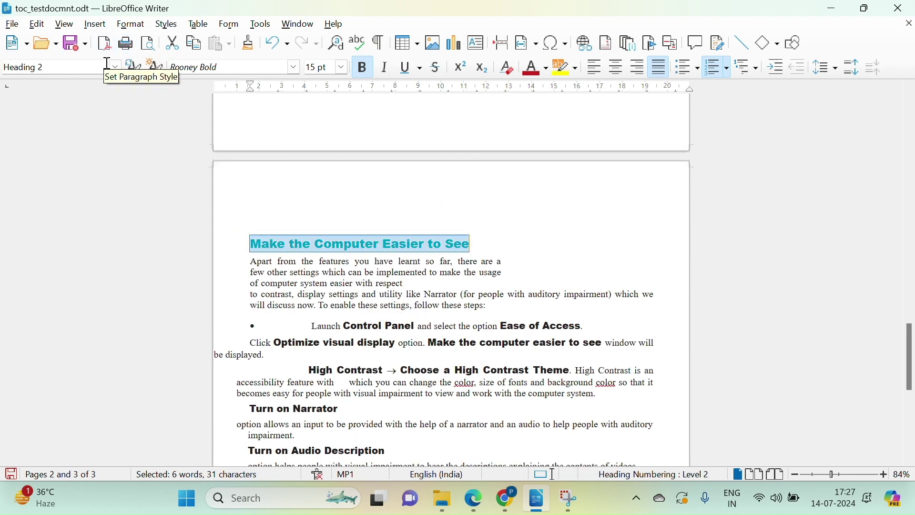
left_click(114, 66)
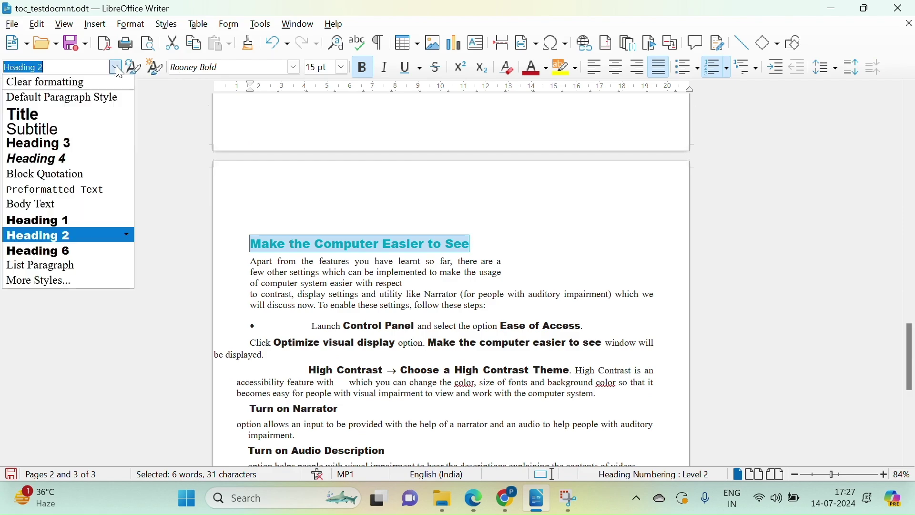
left_click(79, 227)
Apply the Heading 2 style to the page 1 subheadings "Cognitive Impairment and Learning Disability" and "Visual Impairment"
scroll(476, 295, "up", 15)
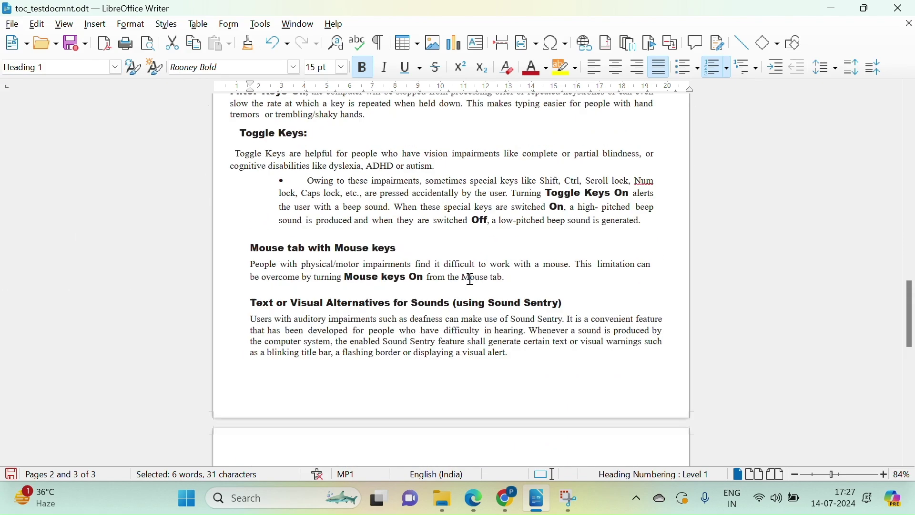
scroll(473, 278, "up", 20)
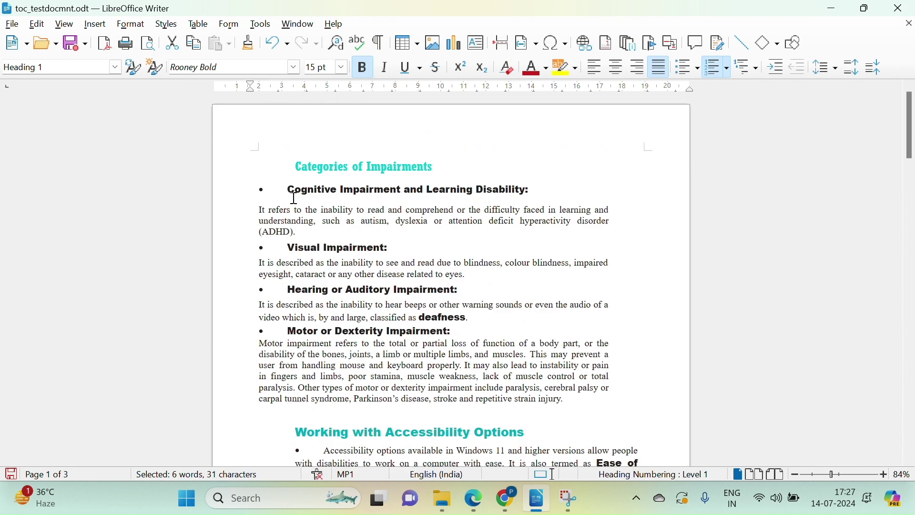
left_click_drag(287, 192, 526, 190)
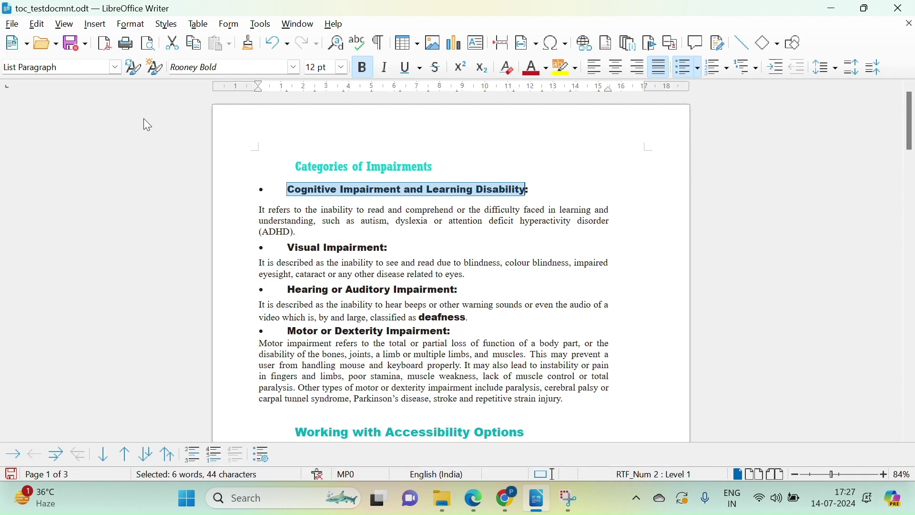
left_click(115, 67)
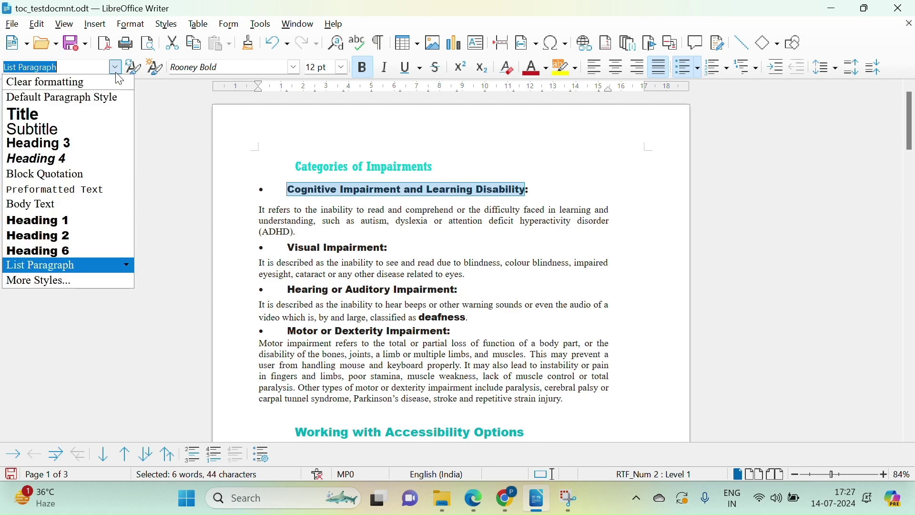
left_click(85, 235)
scroll(86, 235, "down", 4)
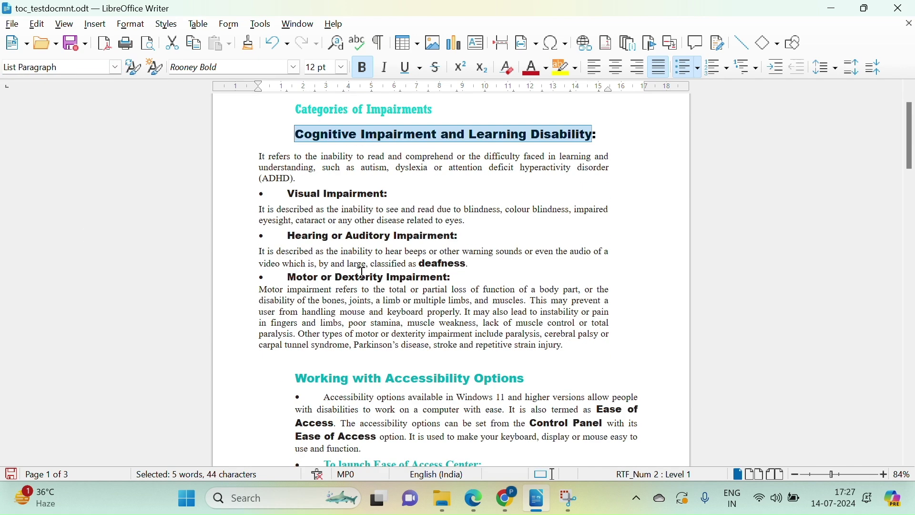
left_click_drag(287, 135, 386, 133)
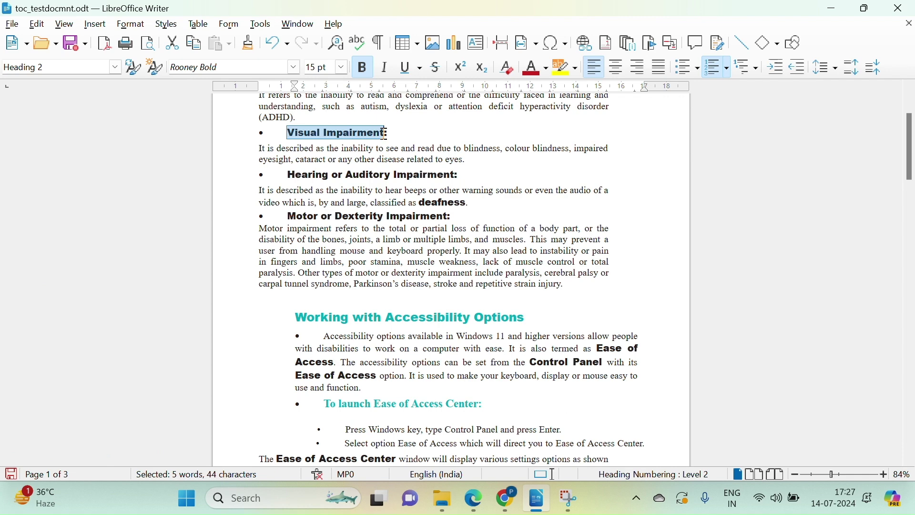
left_click(116, 67)
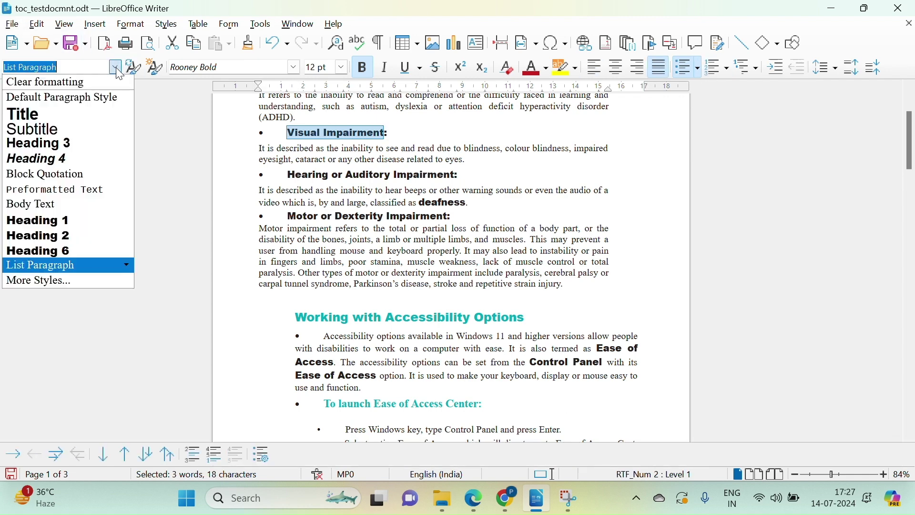
left_click(32, 235)
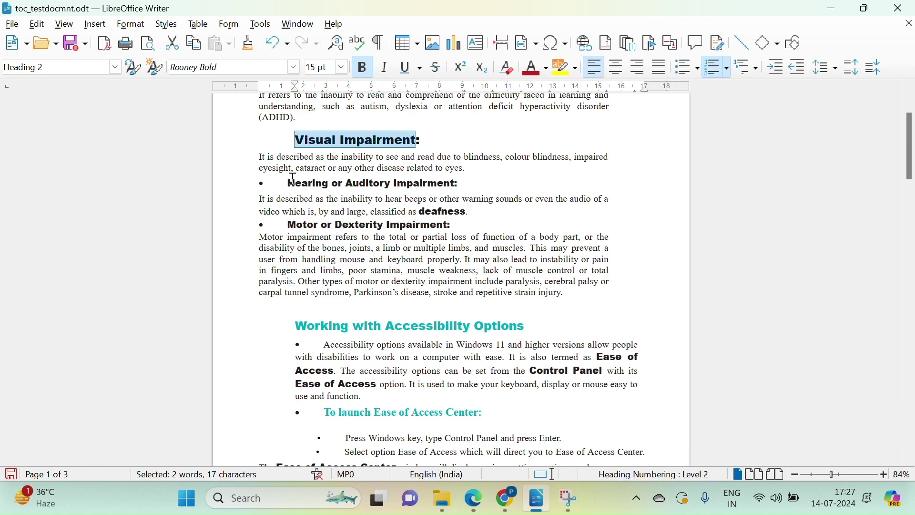
Apply the Heading 2 style to the subheadings "Hearing or Auditory Impairment" and "Motor or Dexterity Impairment"
left_click_drag(289, 184, 456, 185)
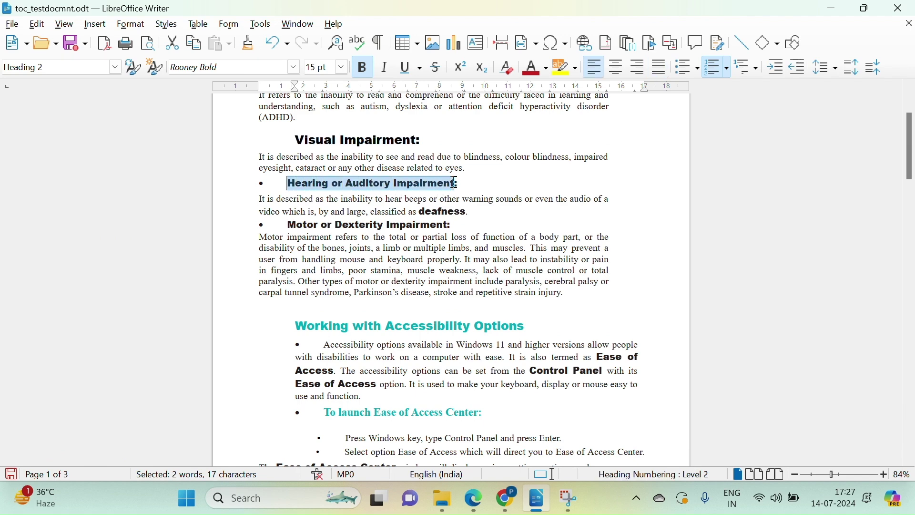
left_click(114, 67)
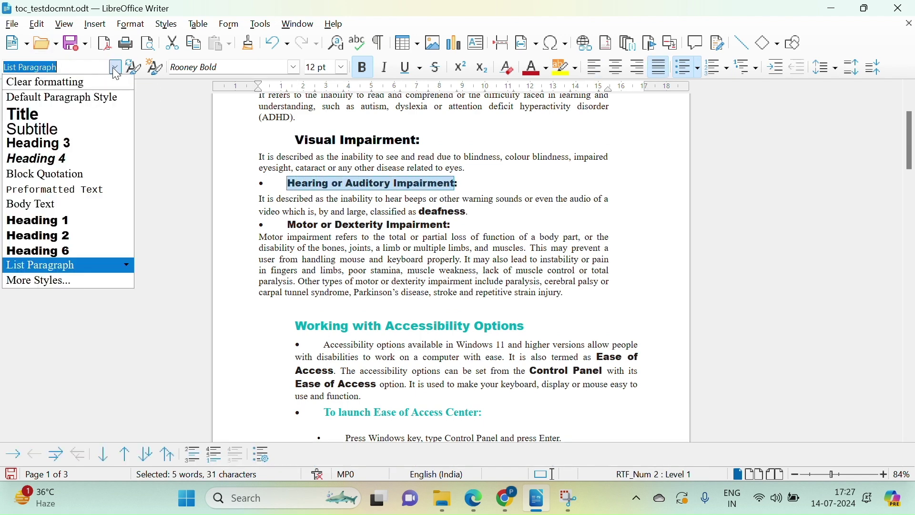
left_click(67, 241)
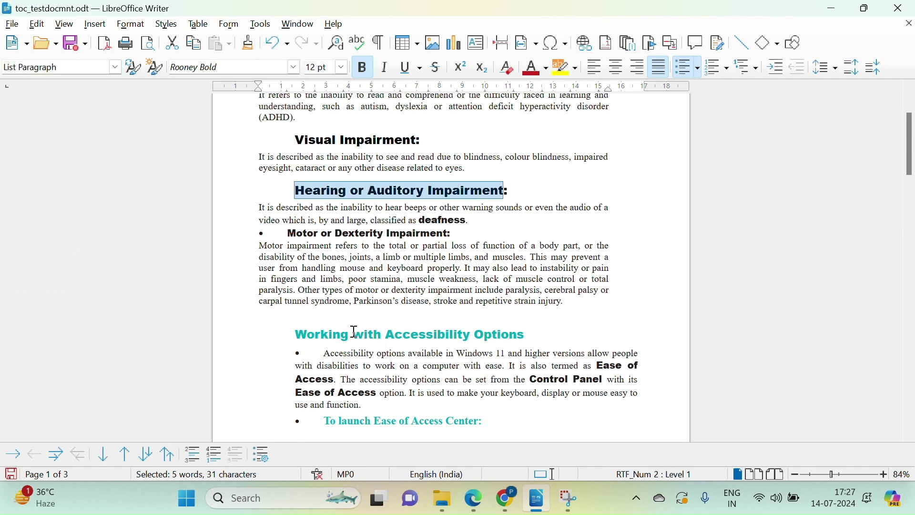
left_click_drag(287, 234, 447, 236)
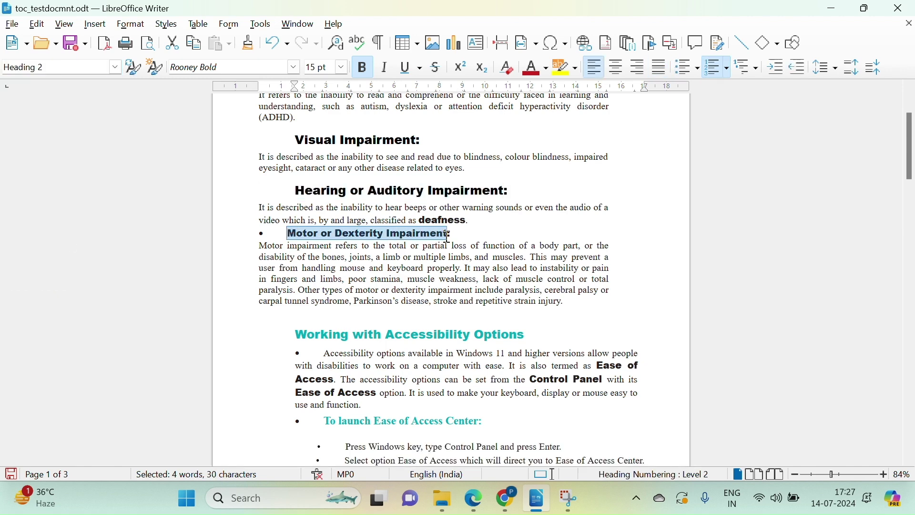
left_click(116, 67)
left_click(90, 233)
Apply the Heading 2 style to the subheading "Mouse tab with Mouse keys" on page 2
scroll(428, 310, "down", 10)
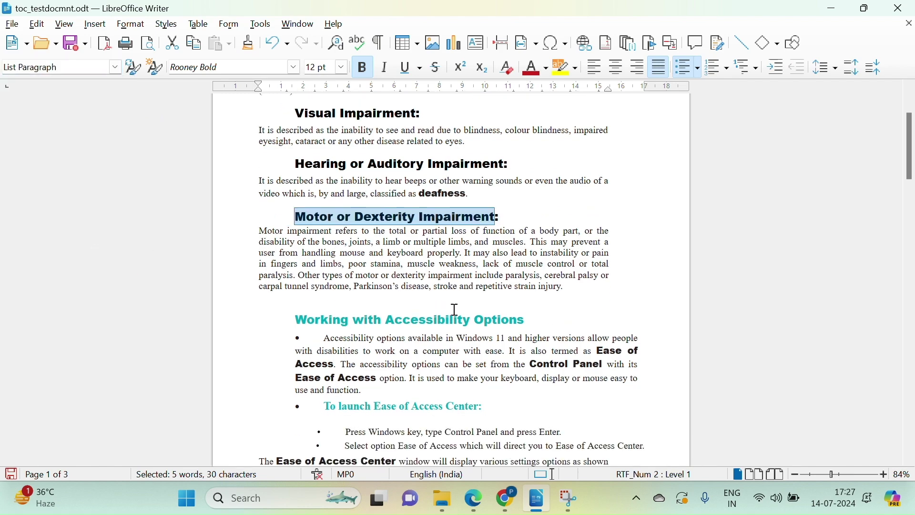
scroll(446, 309, "down", 8)
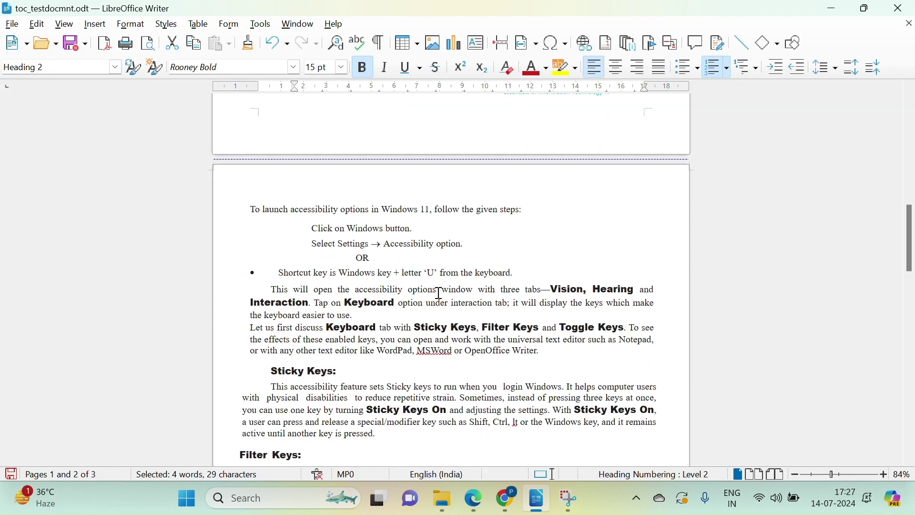
scroll(431, 293, "down", 4)
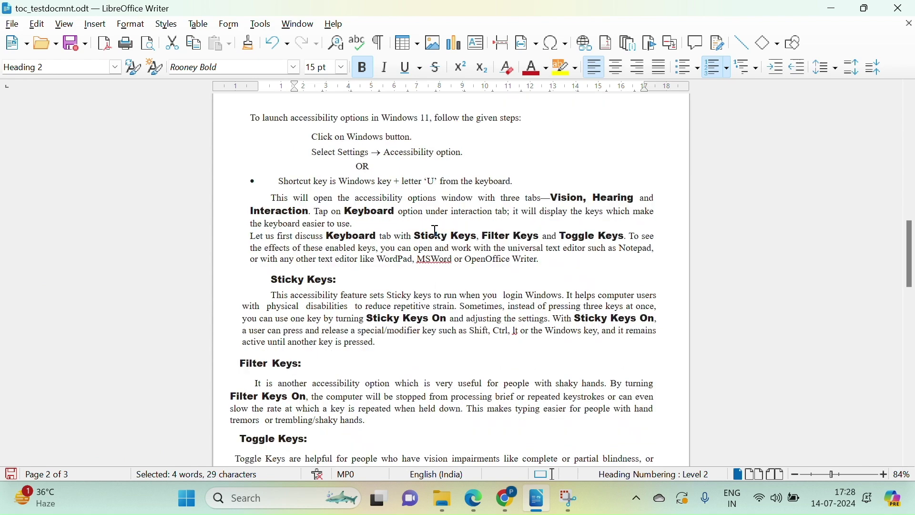
scroll(427, 224, "down", 3)
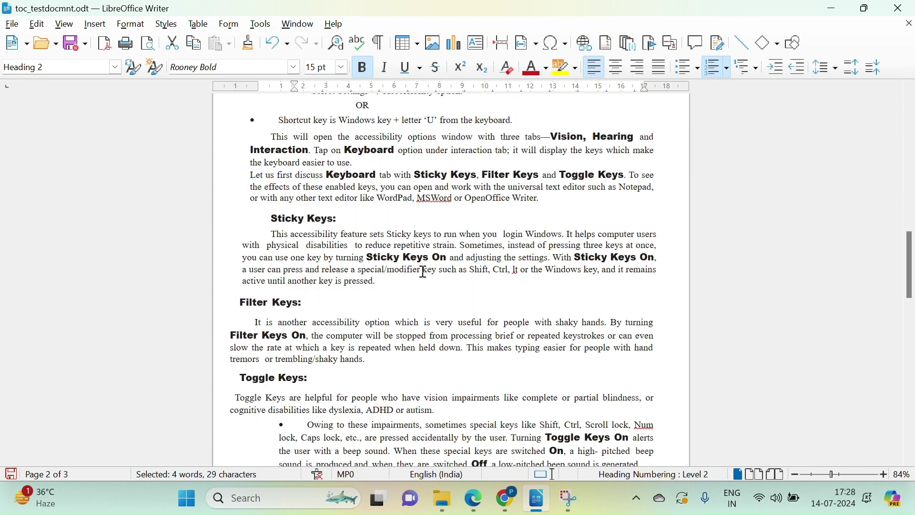
scroll(423, 273, "down", 10)
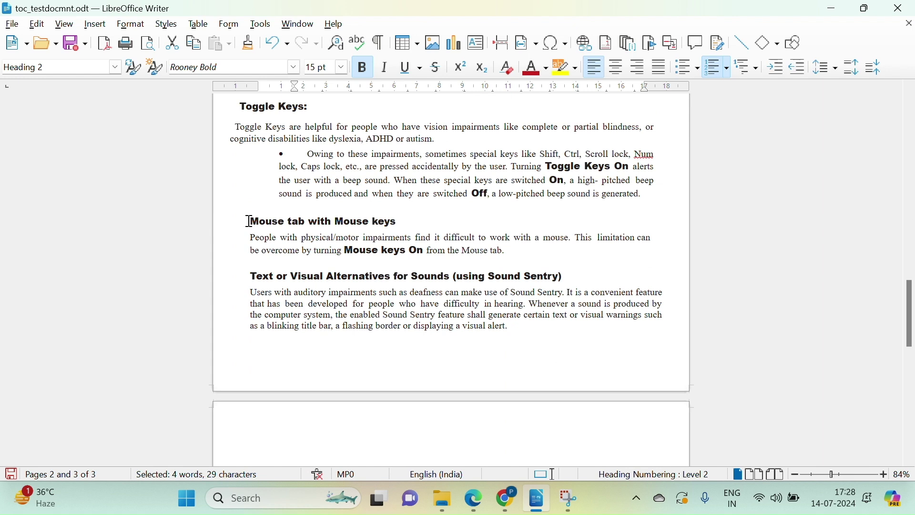
left_click_drag(251, 221, 403, 221)
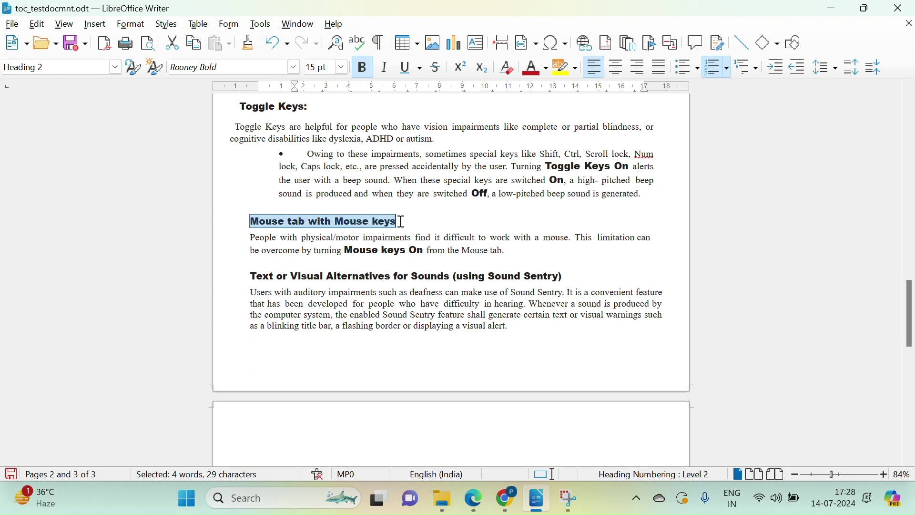
left_click(115, 67)
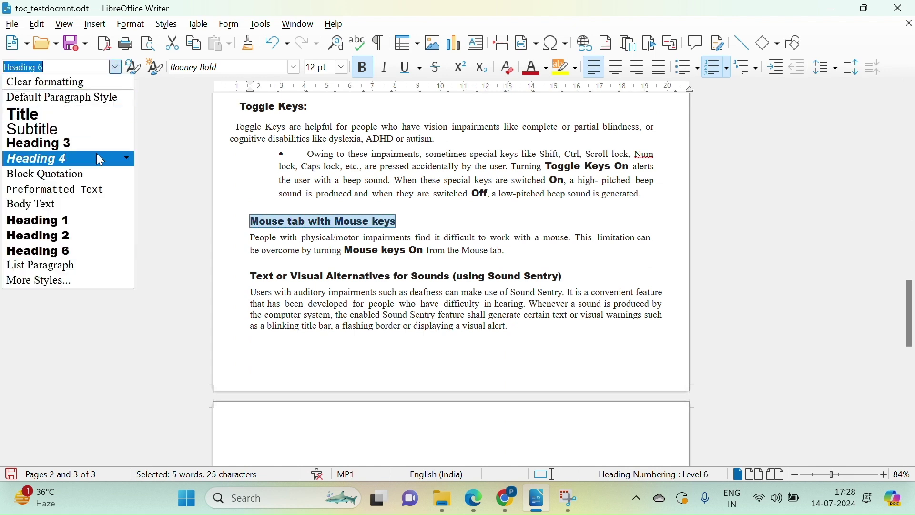
left_click(91, 234)
scroll(442, 325, "down", 15)
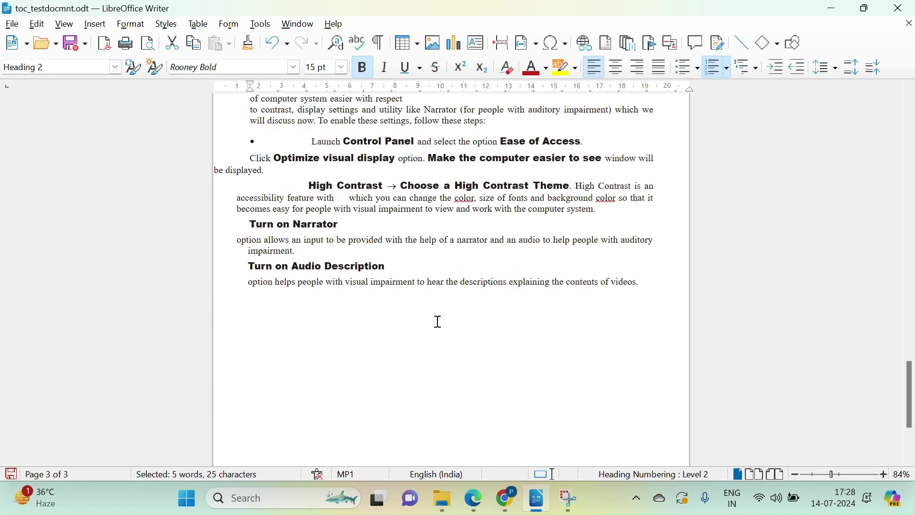
Apply the Heading 3 style to the page 1 subheading "To launch Ease of Access Center"
scroll(437, 323, "up", 20)
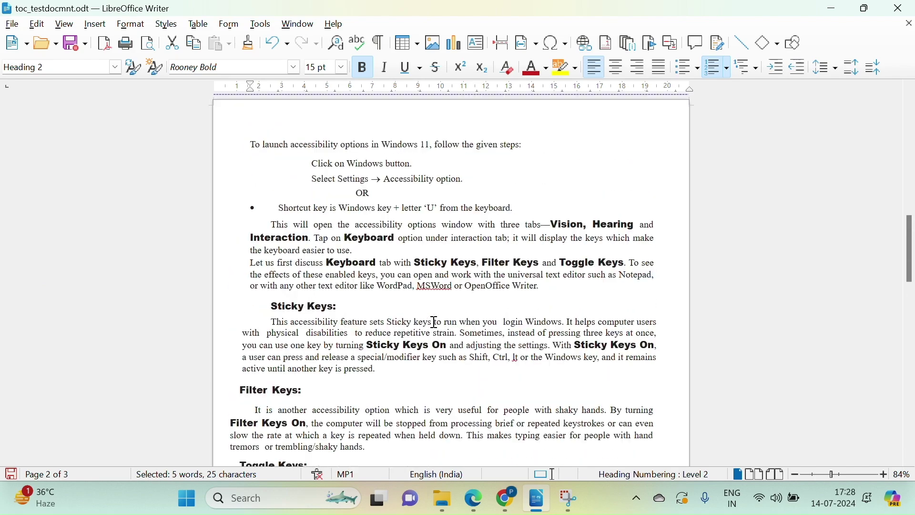
scroll(435, 322, "up", 10)
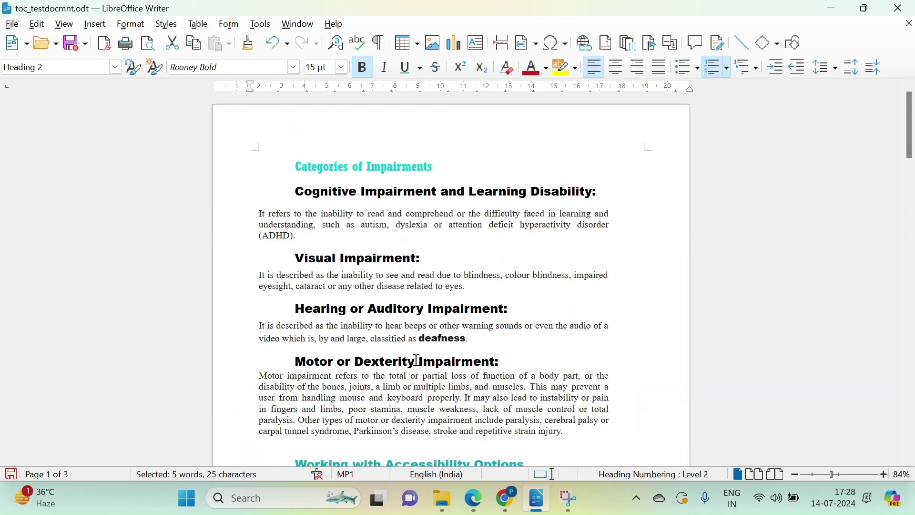
scroll(345, 286, "down", 10)
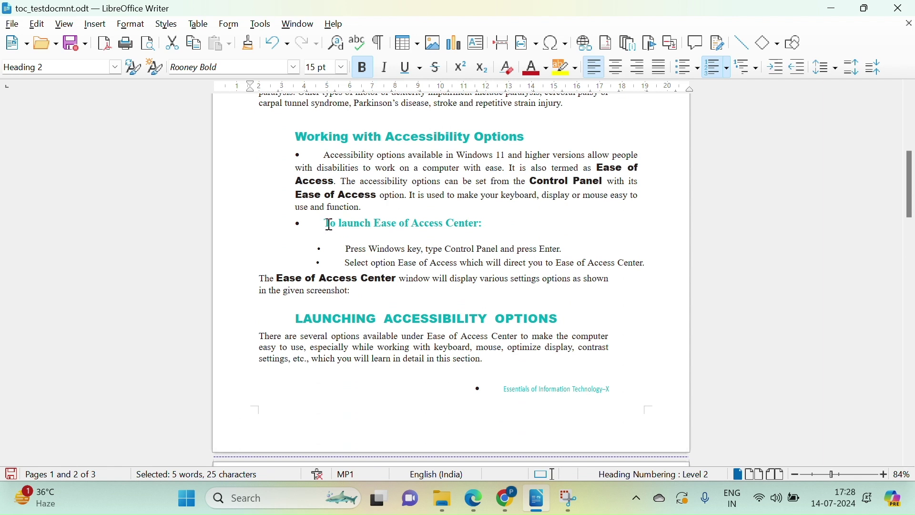
left_click_drag(324, 223, 483, 223)
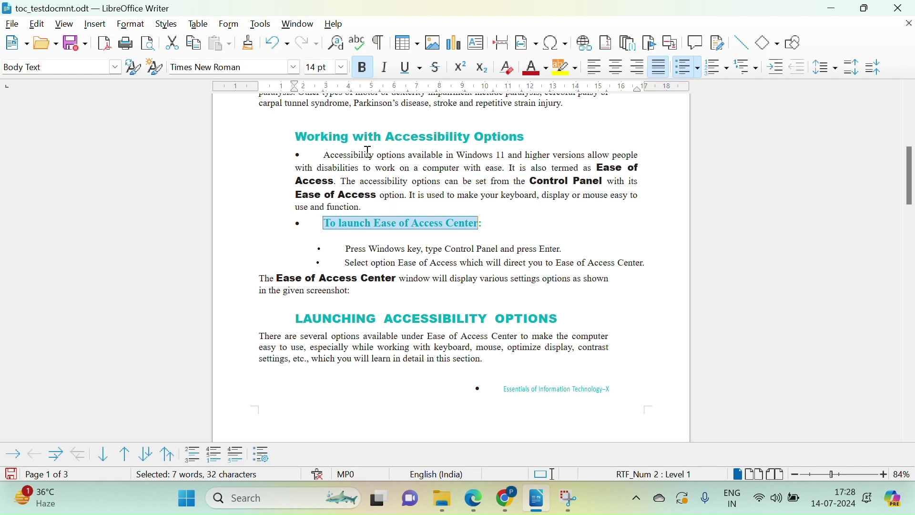
left_click(115, 67)
left_click(73, 141)
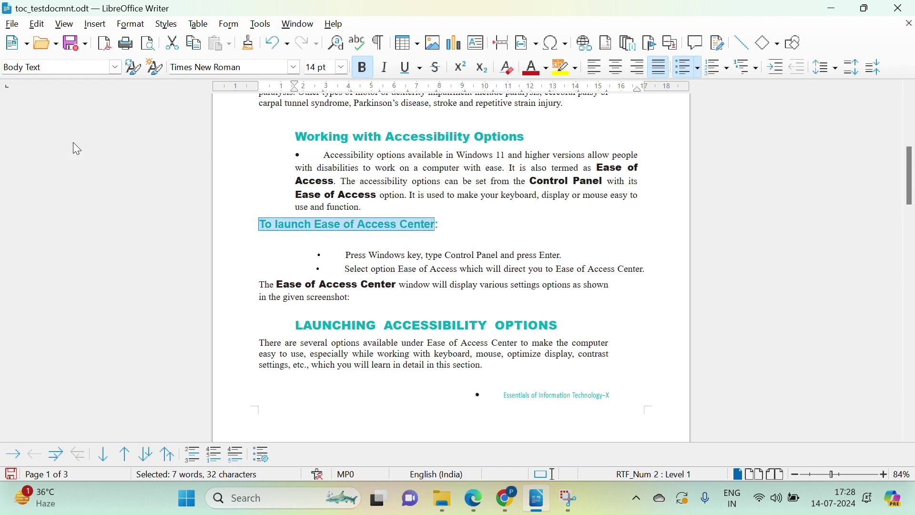
Apply the Heading 3 style to the subheading "Sticky Keys" on page 2
scroll(315, 246, "down", 3)
scroll(314, 246, "down", 6)
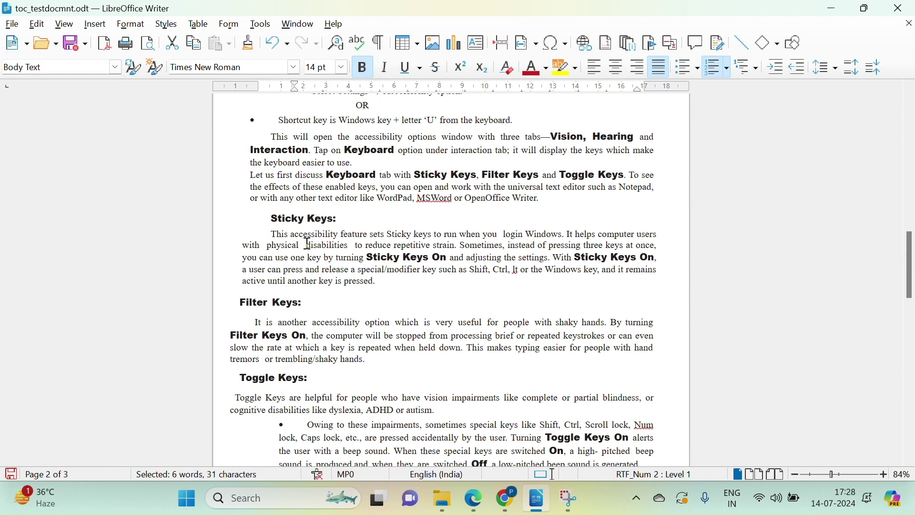
left_click(275, 219)
left_click_drag(272, 219, 334, 222)
left_click(115, 66)
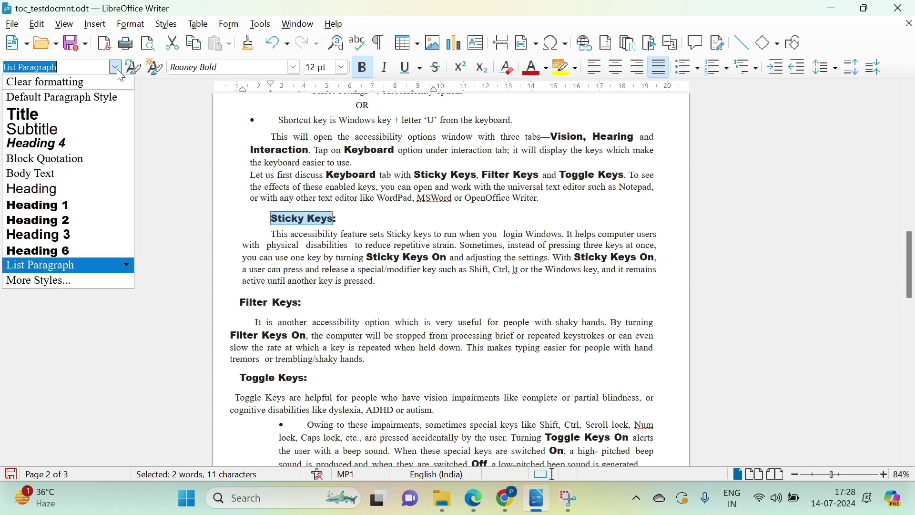
left_click(83, 236)
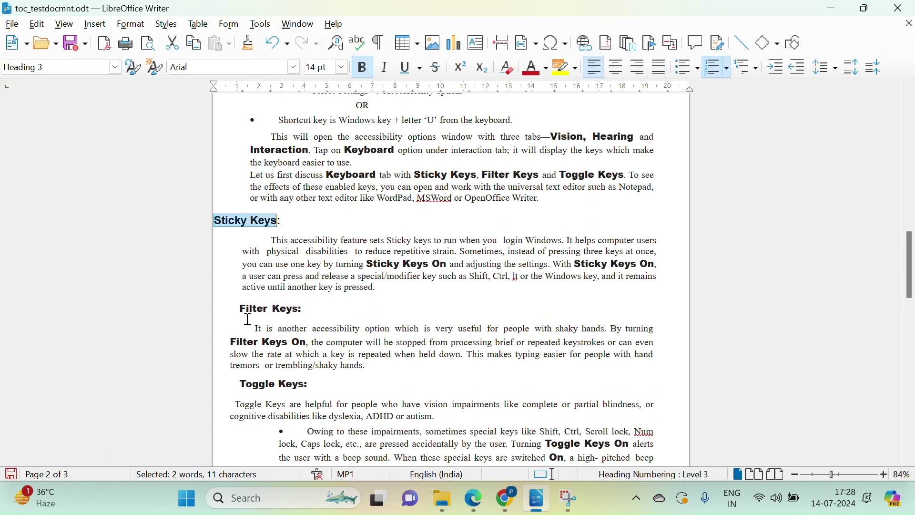
Apply the Heading 3 style to the page 2 subheadings "Filter Keys" and "Toggle Keys"
left_click_drag(241, 310, 299, 310)
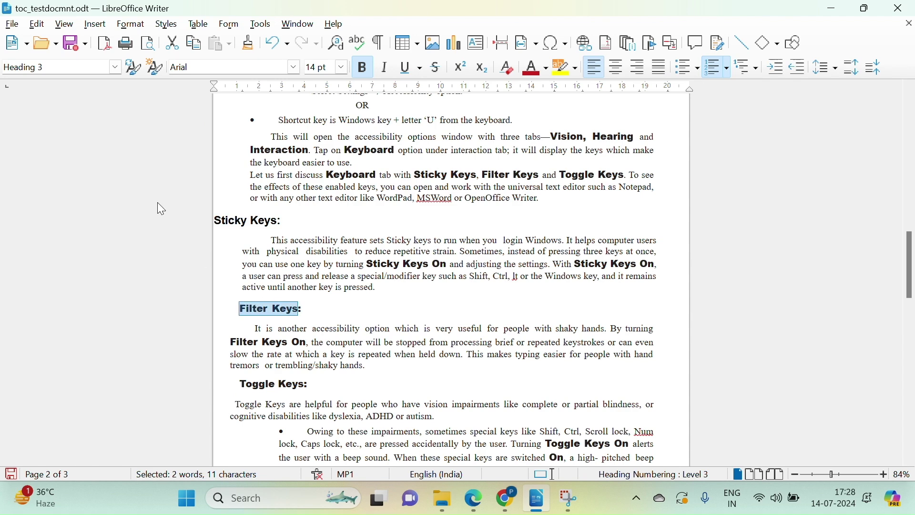
left_click(115, 67)
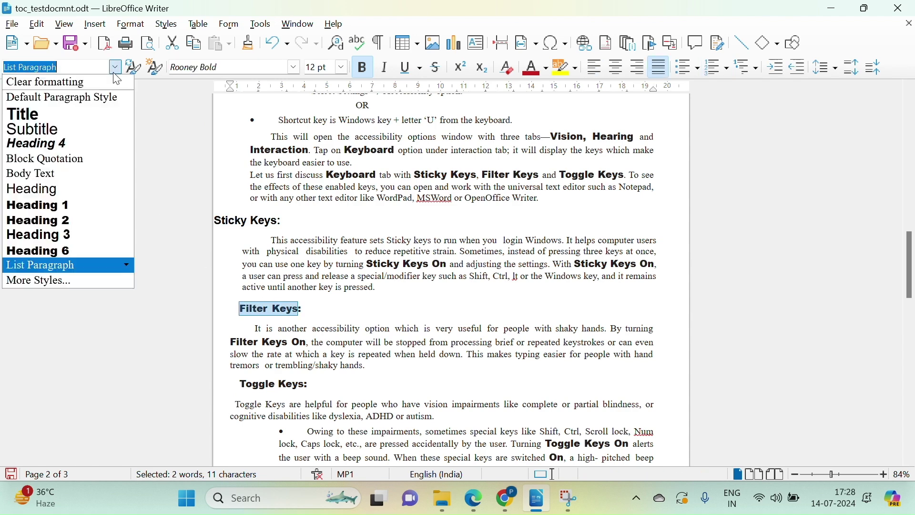
left_click(91, 237)
left_click_drag(239, 391, 305, 391)
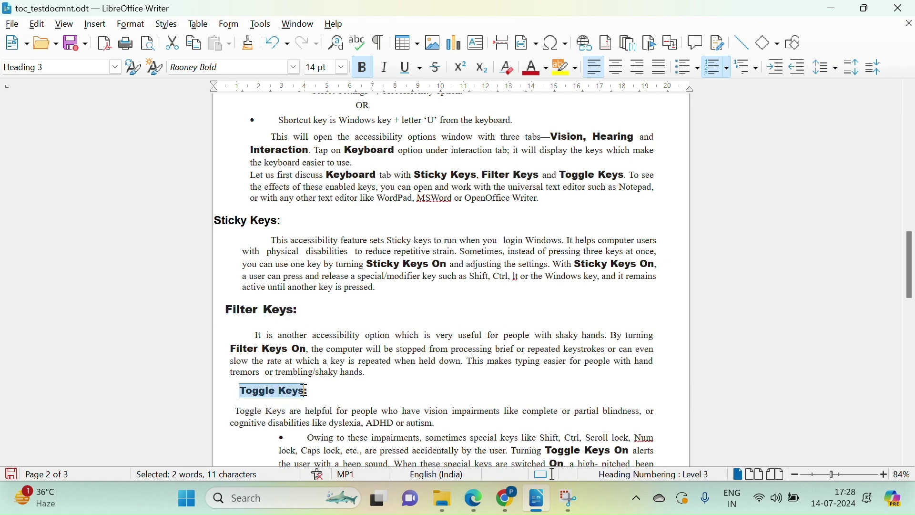
left_click(119, 72)
left_click(76, 238)
Apply the Heading 3 style to the page 3 subheadings "Turn on Narrator" and "Turn on Audio Description"
scroll(413, 297, "down", 5)
scroll(415, 297, "down", 18)
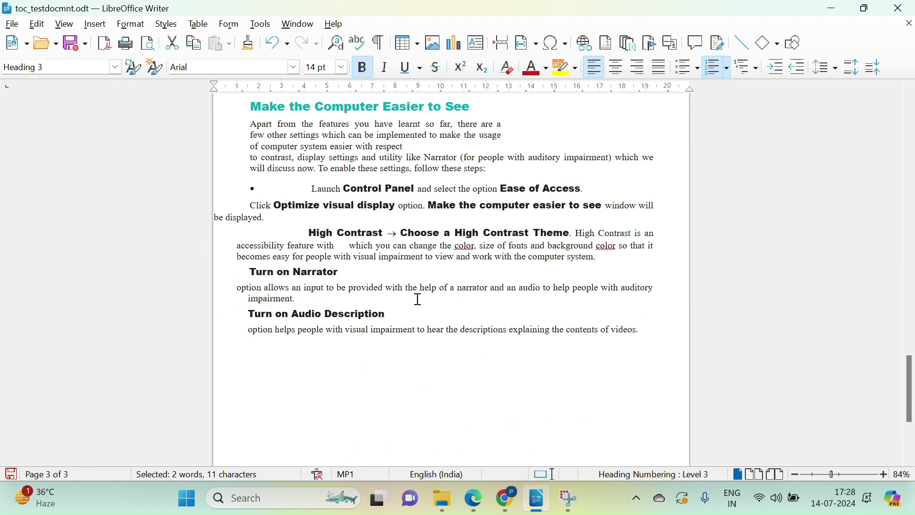
left_click_drag(251, 274, 340, 273)
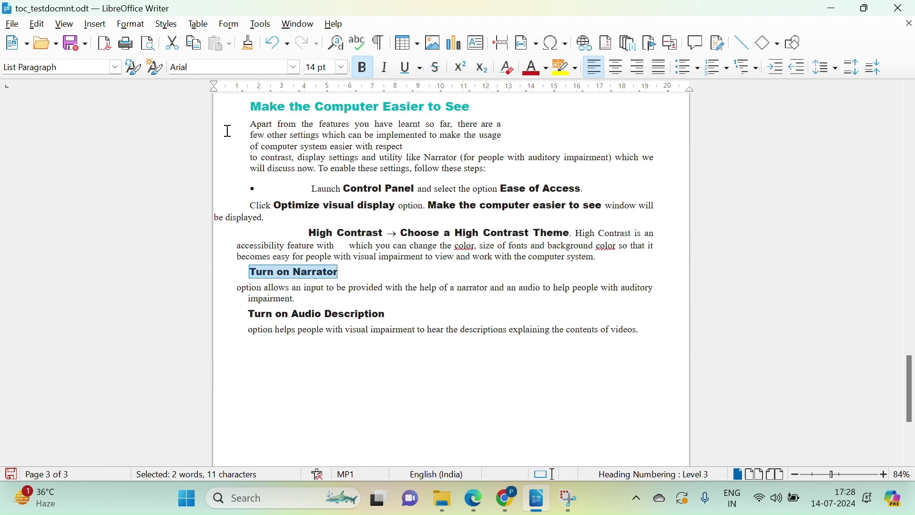
left_click(115, 69)
left_click(94, 233)
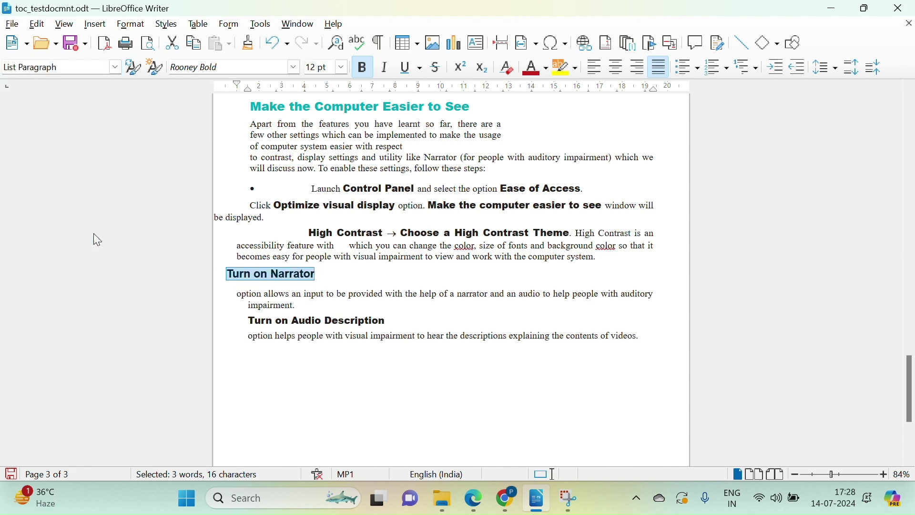
left_click_drag(250, 320, 390, 324)
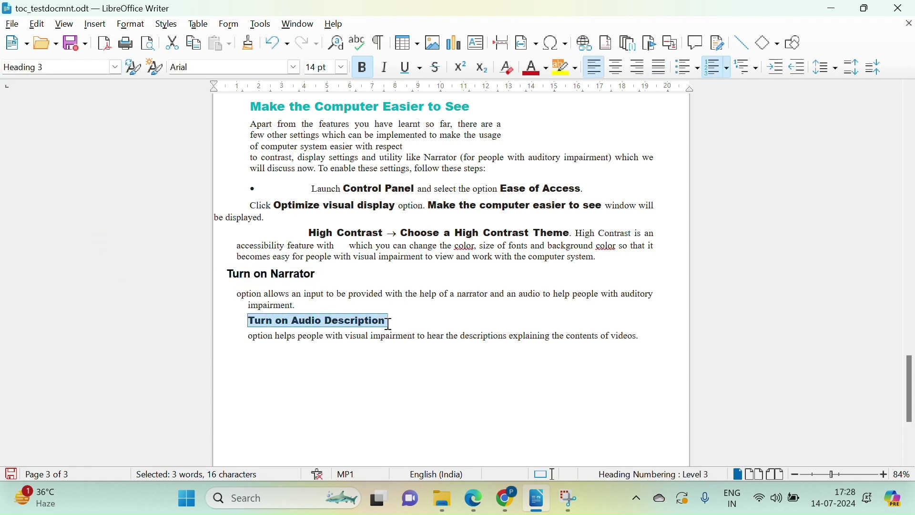
left_click(115, 69)
left_click(70, 234)
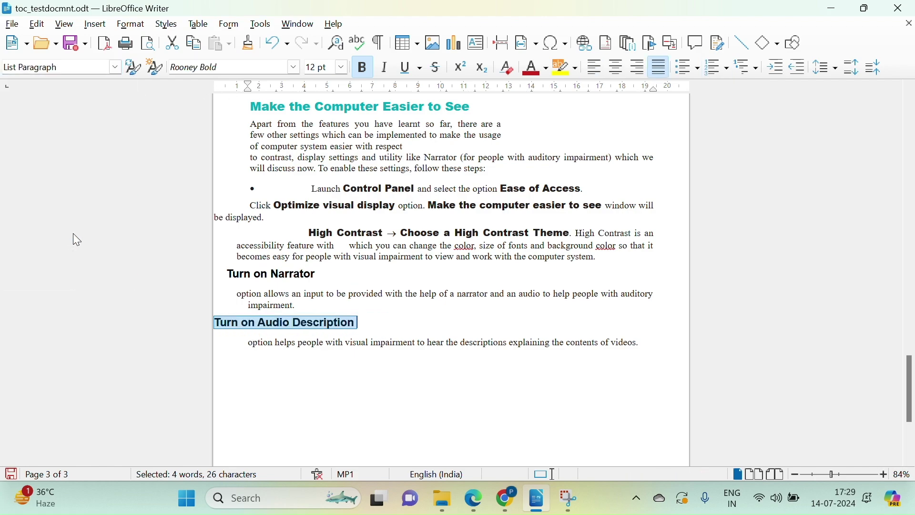
Insert three blank lines above the "Categories of Impairments" heading at the start of page 1
scroll(601, 358, "up", 10)
scroll(602, 356, "up", 8)
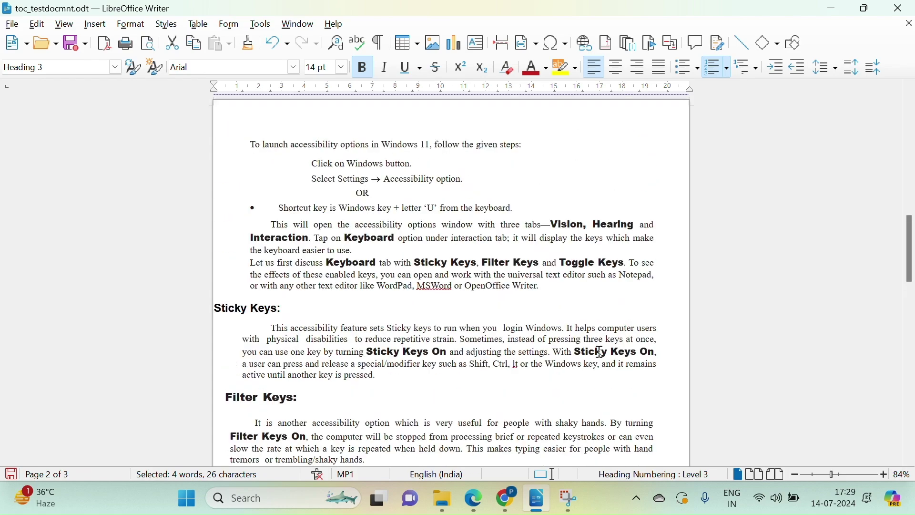
scroll(571, 264, "up", 7)
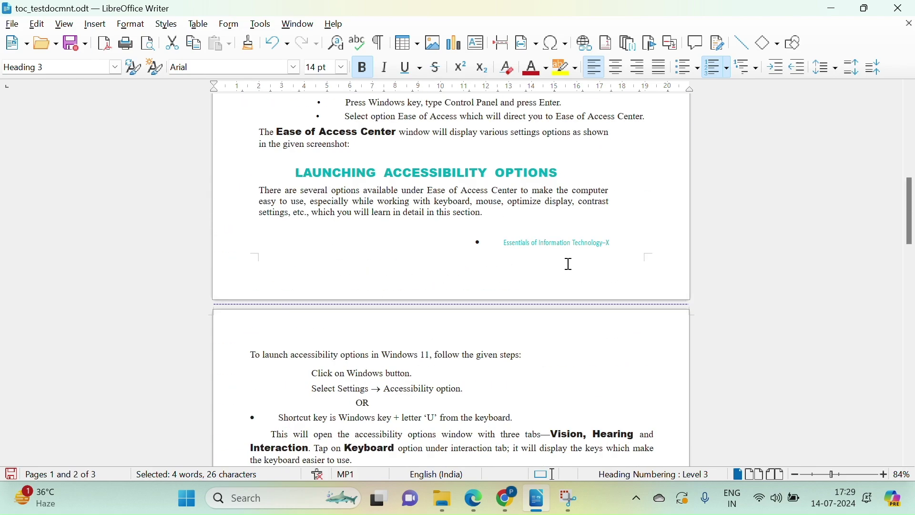
scroll(571, 263, "up", 8)
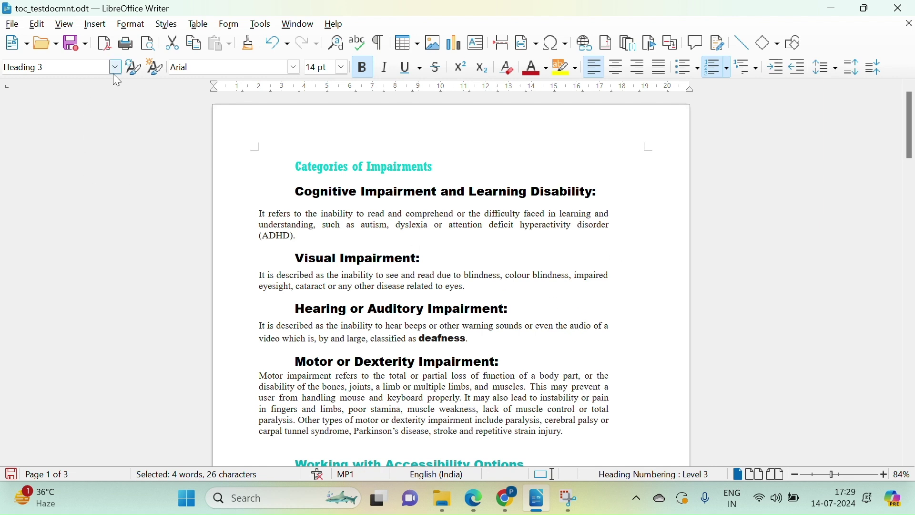
left_click(295, 165)
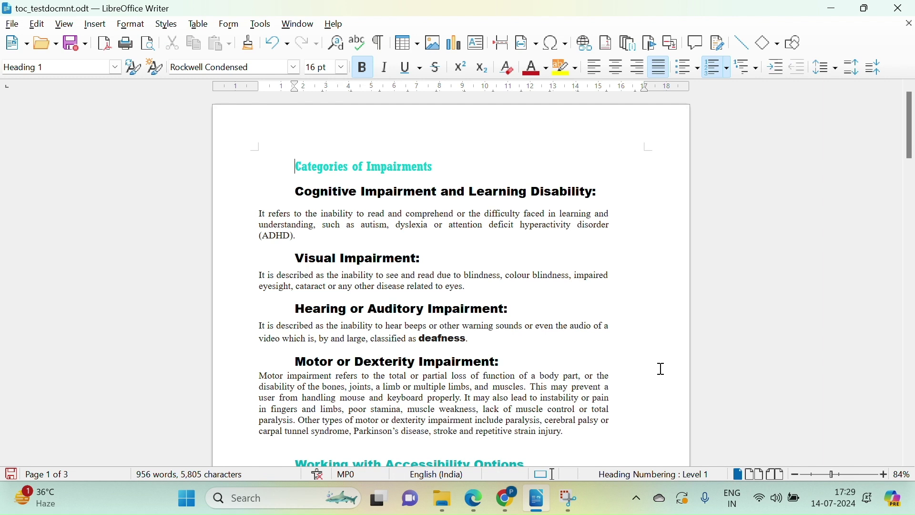
key("Return")
key("Return")
key("Return")
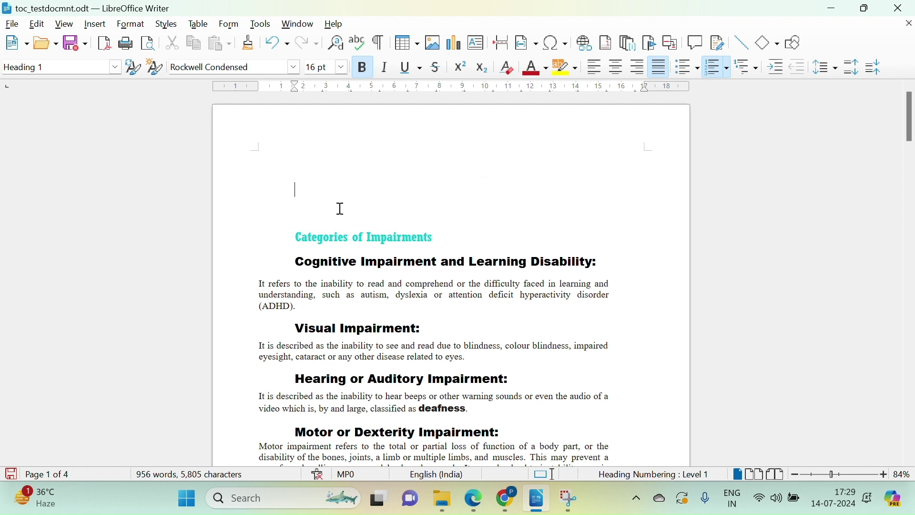
Start a table of contents in the blank space above the first heading and title it "Accessibility Options"
left_click(95, 25)
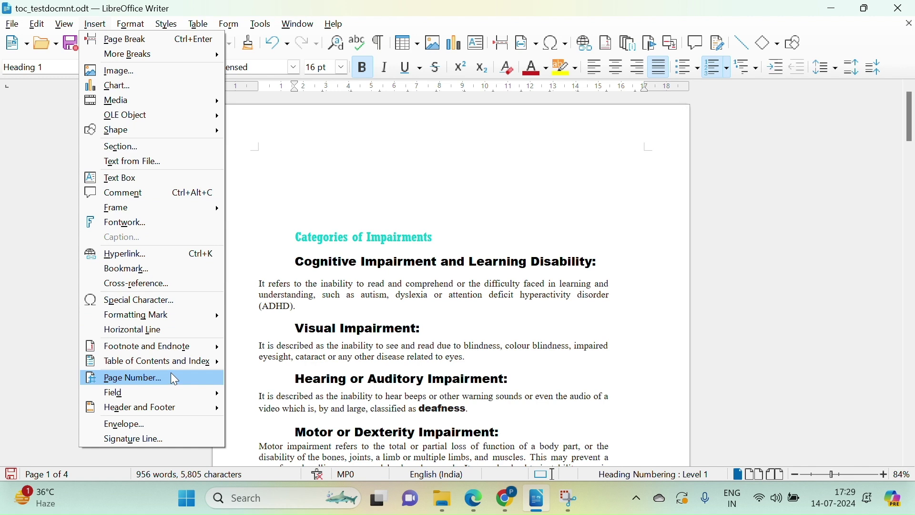
mouse_move(172, 370)
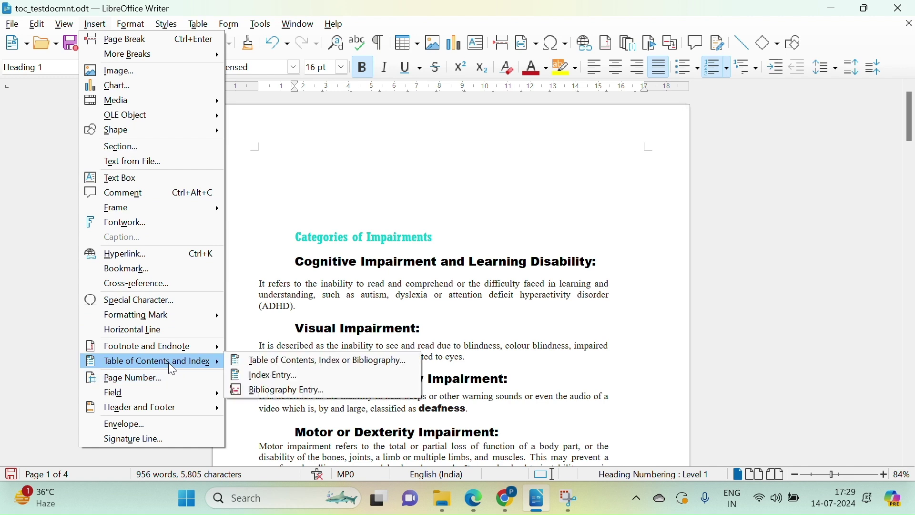
left_click(292, 366)
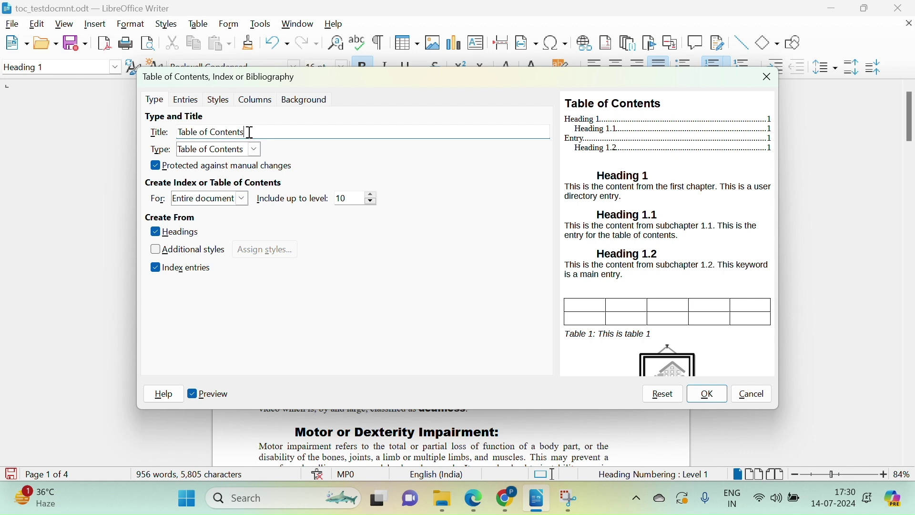
key("BackSpace")
key("BackSpace")
key("BackSpace")
key("BackSpace")
key("BackSpace")
key("BackSpace")
key("BackSpace")
key("BackSpace")
key("BackSpace")
key("BackSpace")
key("BackSpace")
key("BackSpace")
key("BackSpace")
key("BackSpace")
key("BackSpace")
key("BackSpace")
key("BackSpace")
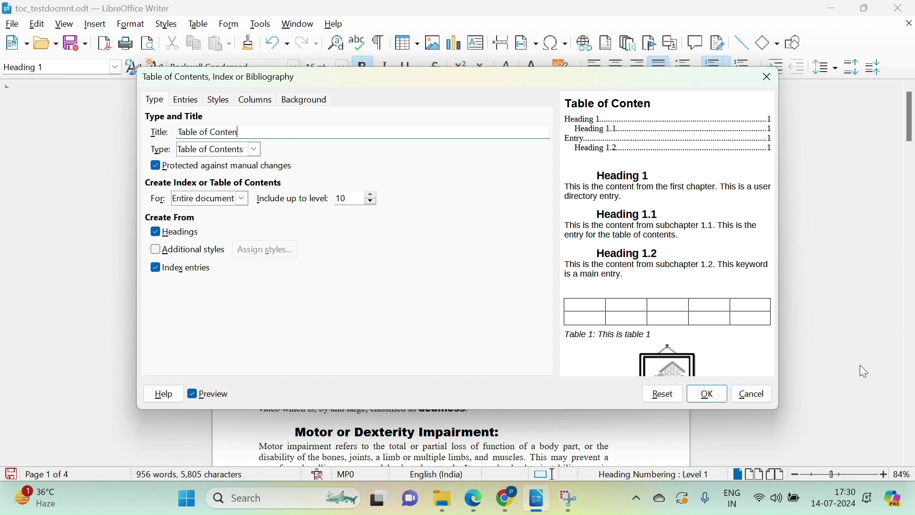
type("A")
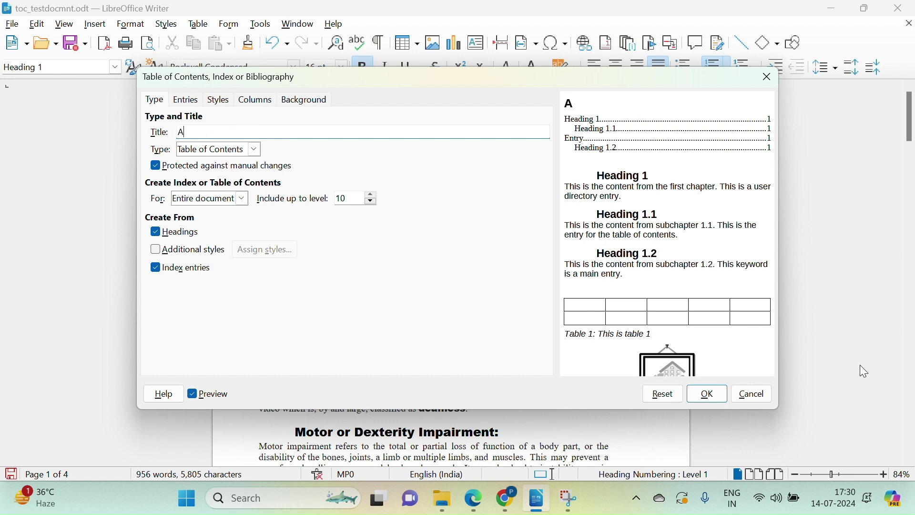
type("ccessibility")
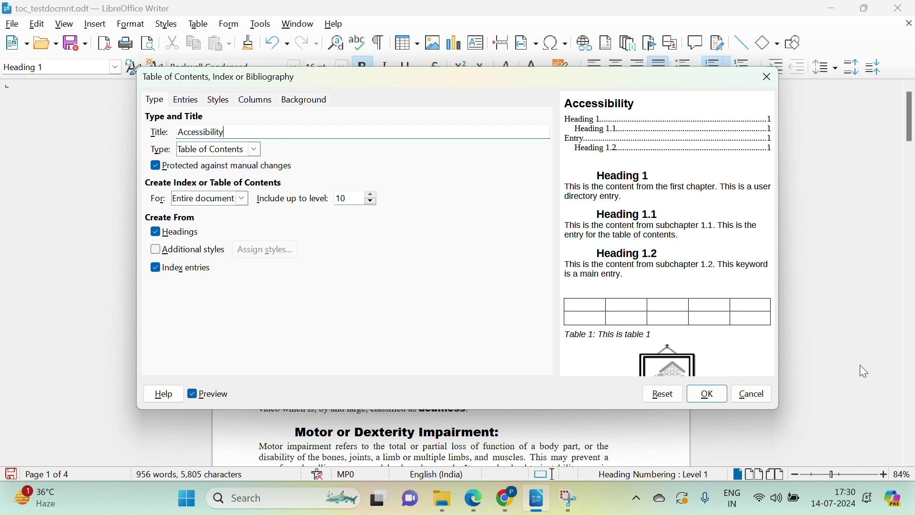
type(" Options")
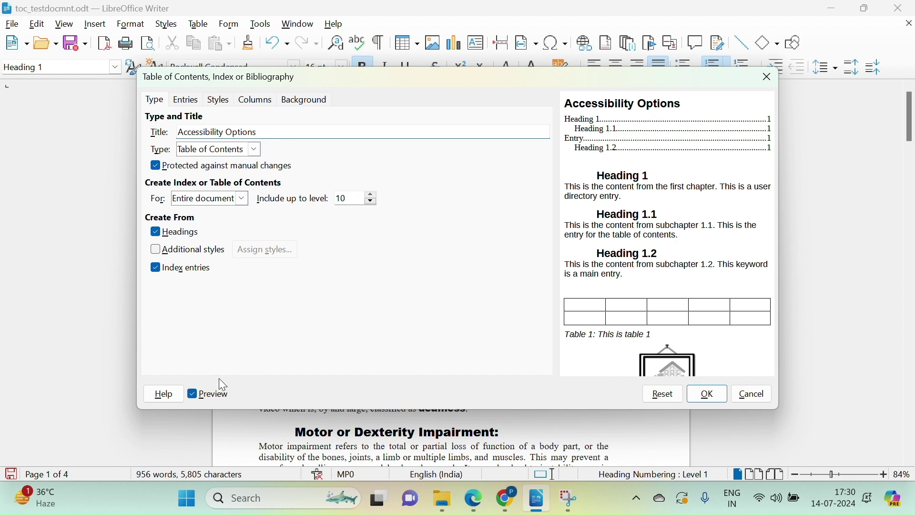
Switch the preview off and on again, and insert the table of contents for the entire document
left_click(193, 394)
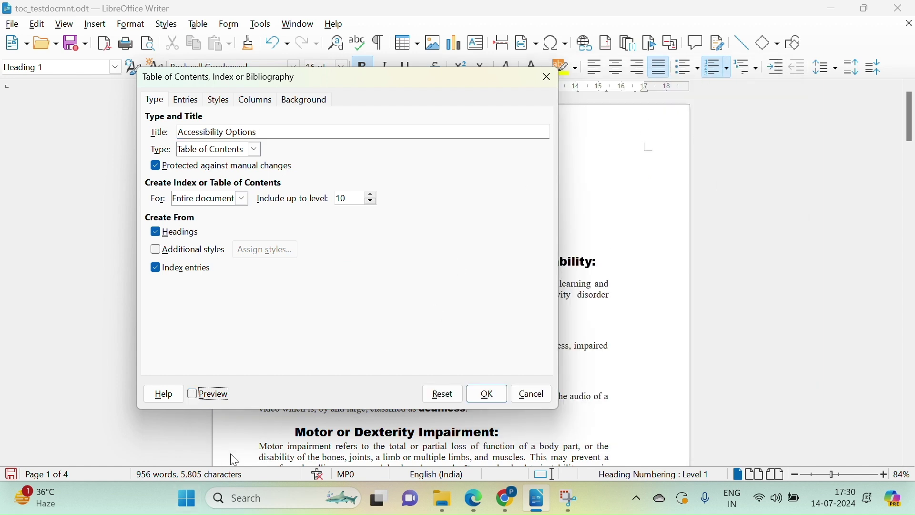
left_click(192, 393)
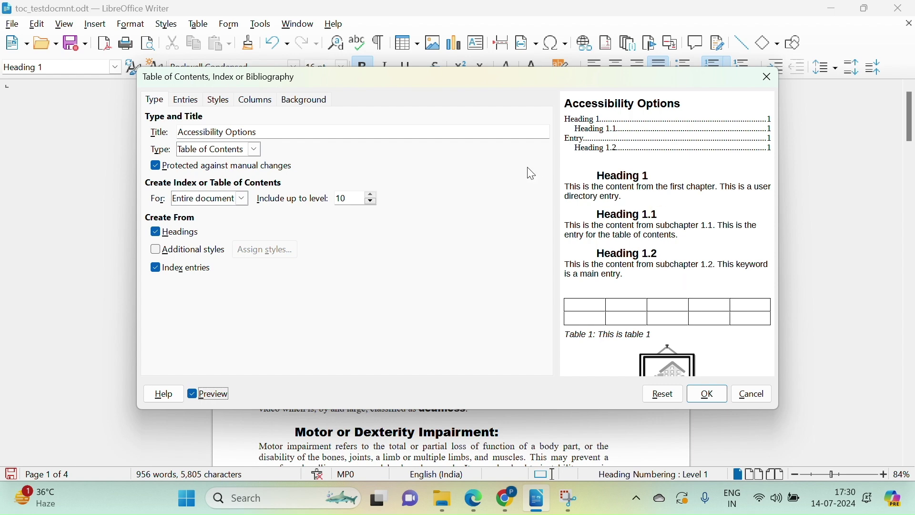
left_click(711, 395)
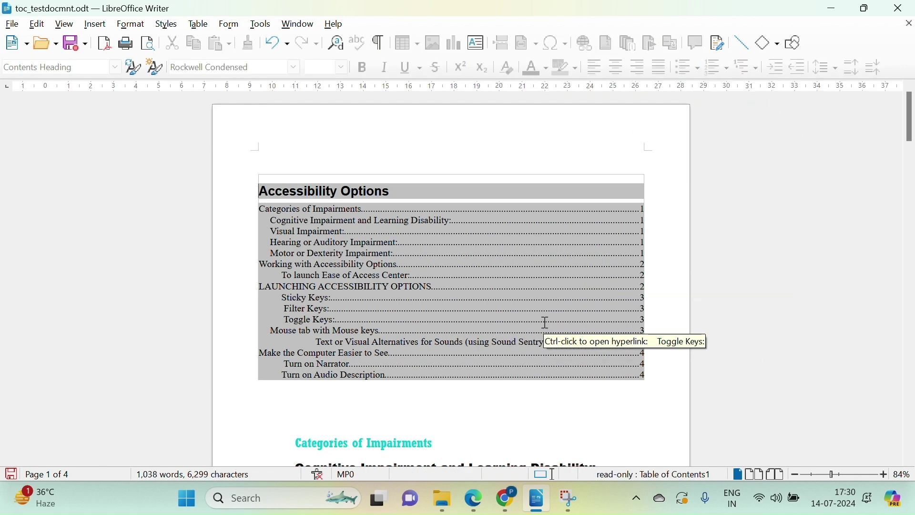
Lay out the "Accessibility Options" table of contents in two equal columns
scroll(546, 322, "down", 6)
scroll(546, 322, "up", 6)
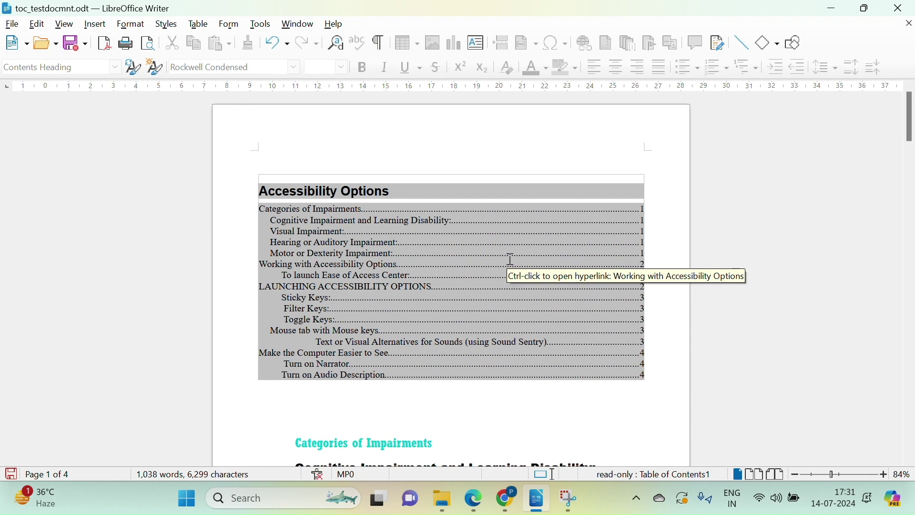
right_click(467, 256)
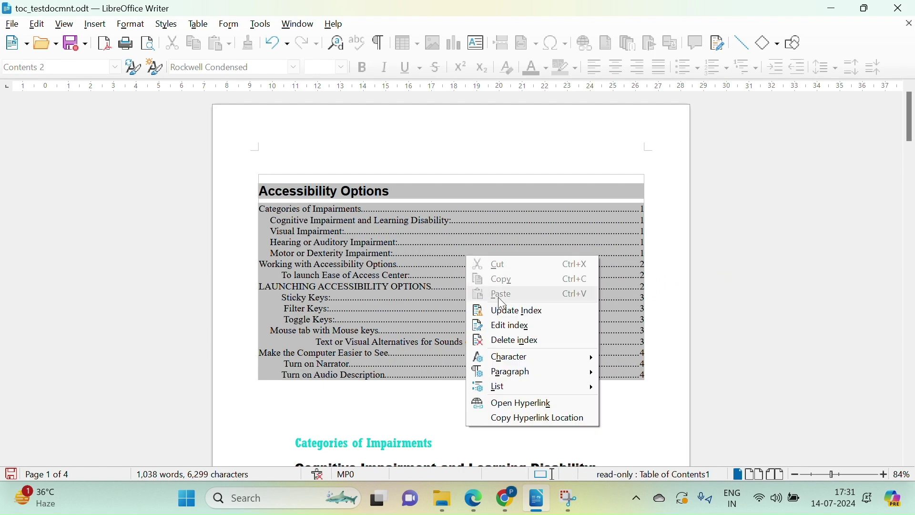
left_click(512, 327)
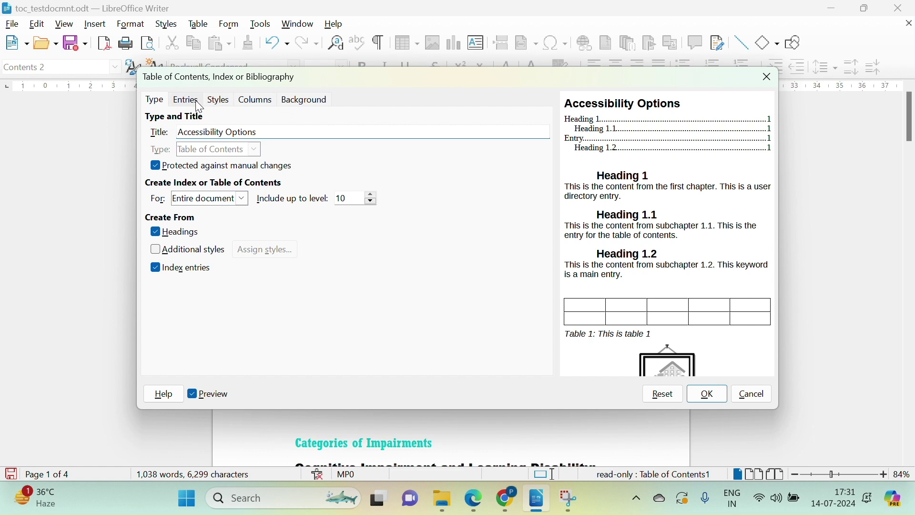
left_click(256, 102)
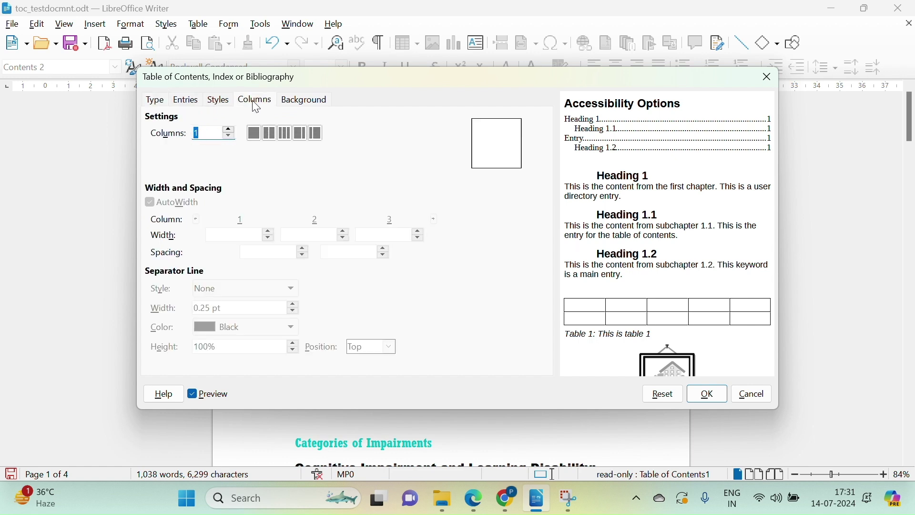
left_click(271, 137)
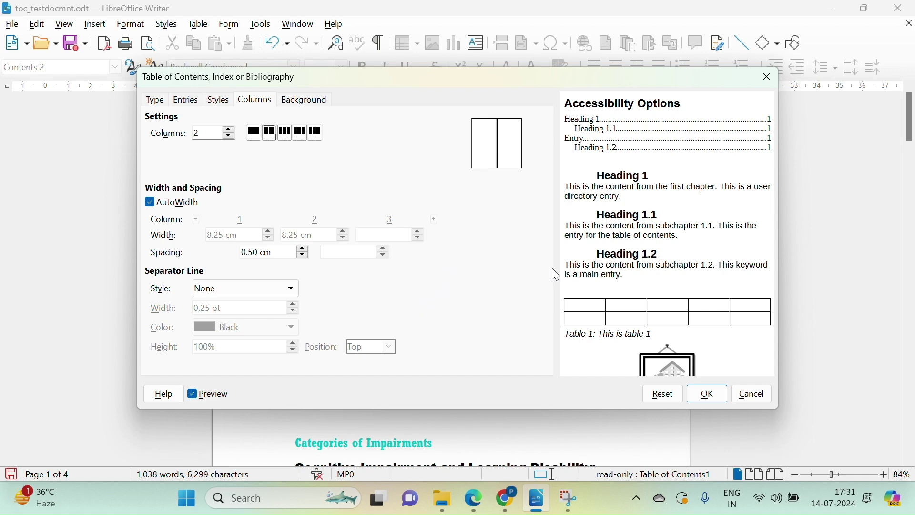
left_click(721, 397)
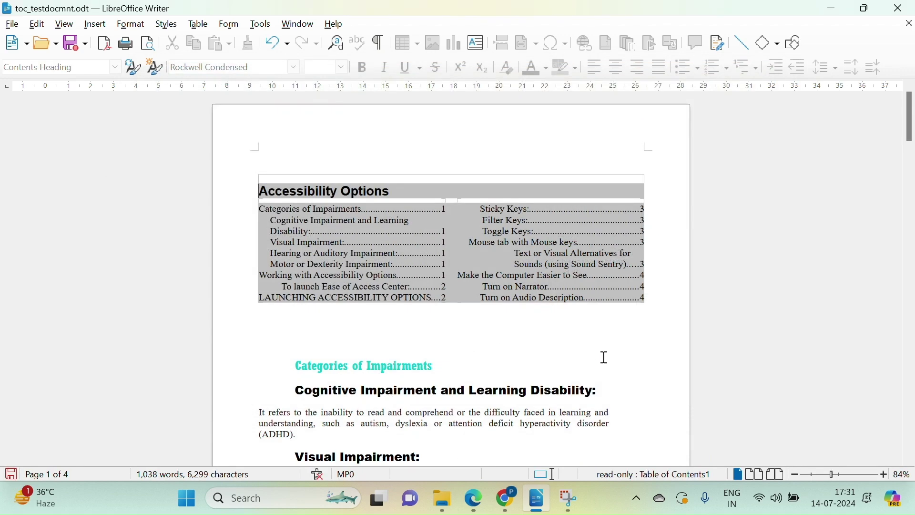
Add a solid separator line between the table of contents columns, 1.75 pt wide and coloured Dark Magenta 1
right_click(418, 260)
left_click(472, 328)
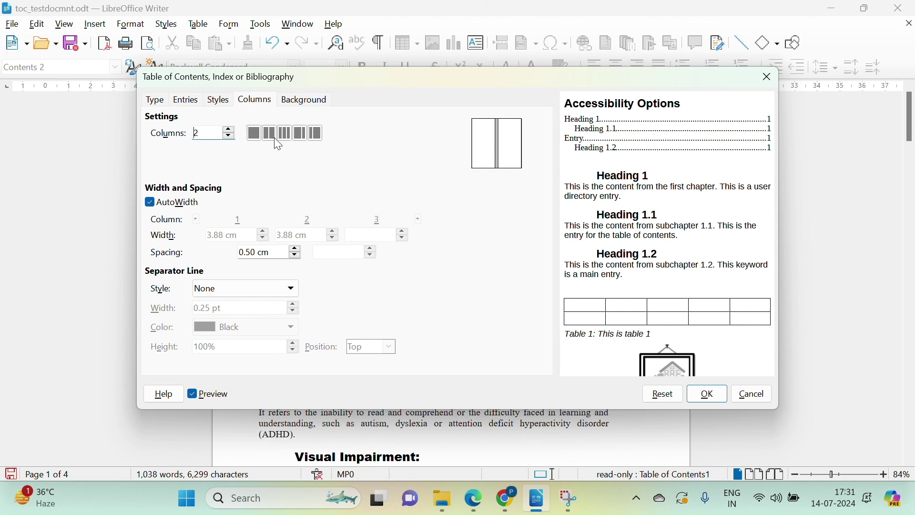
left_click(290, 291)
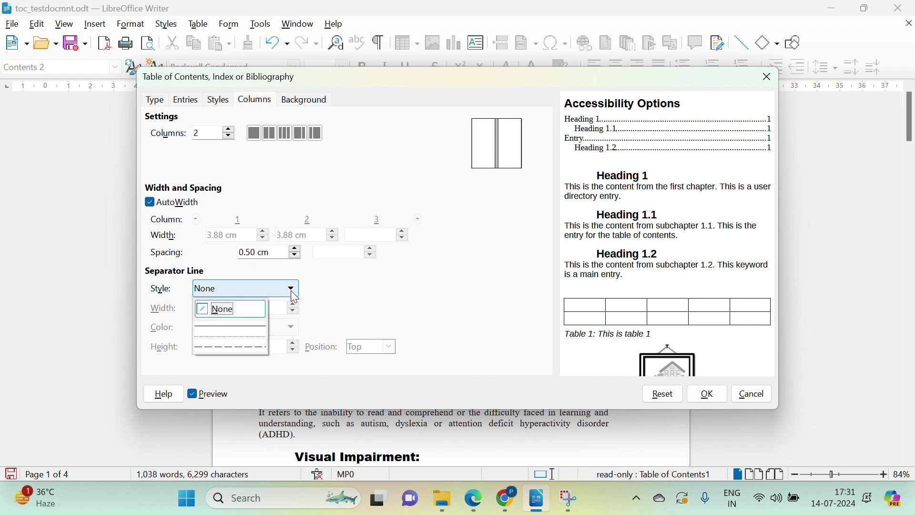
left_click(262, 333)
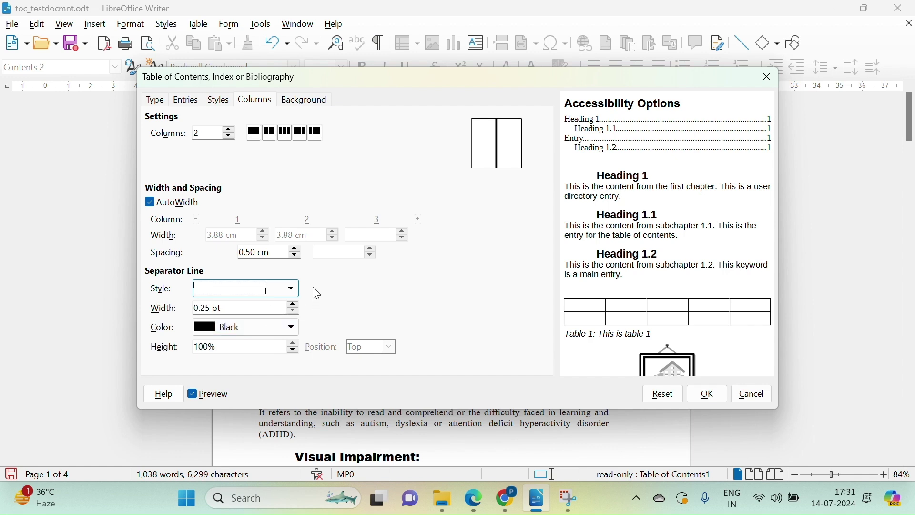
left_click(293, 304)
left_click(292, 304)
left_click(293, 304)
left_click(293, 305)
left_click(293, 305)
left_click(293, 304)
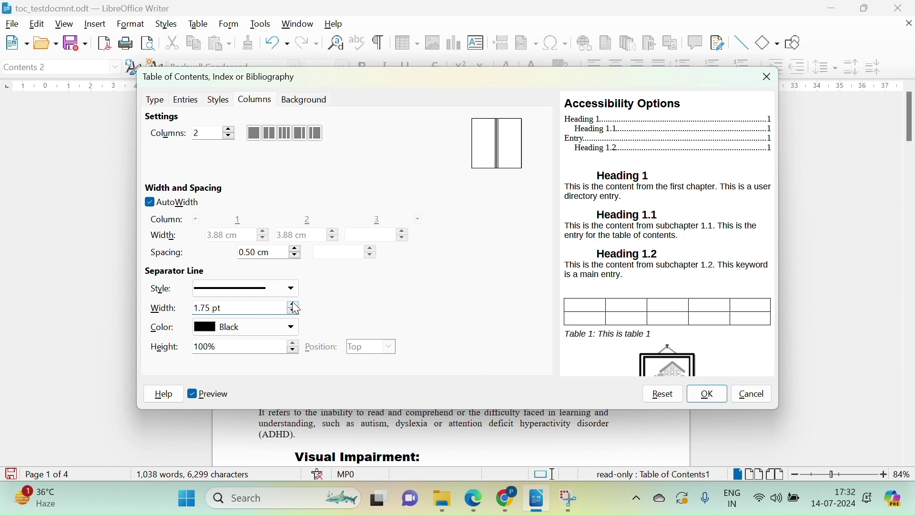
left_click(291, 327)
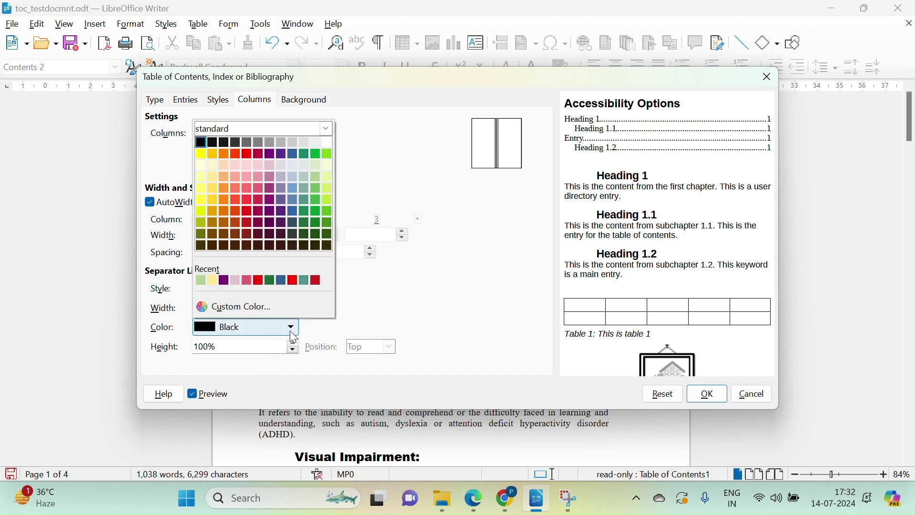
left_click(258, 212)
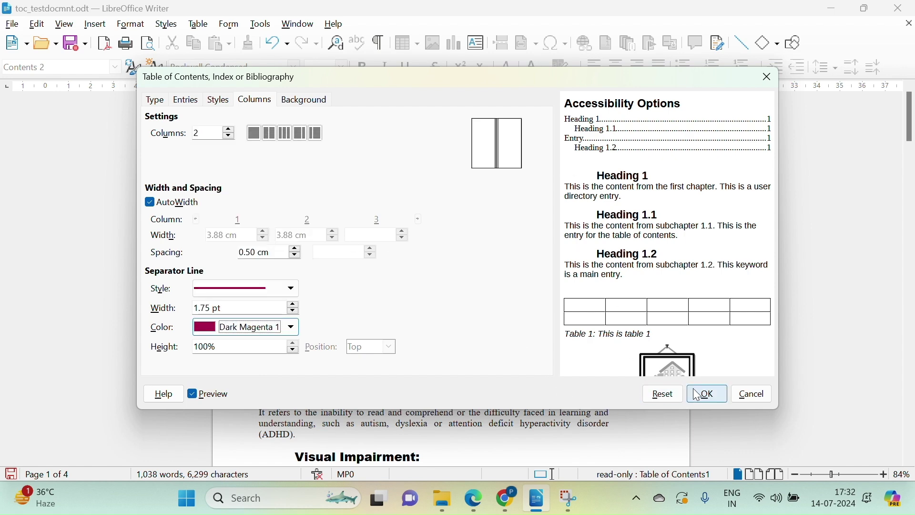
left_click(705, 393)
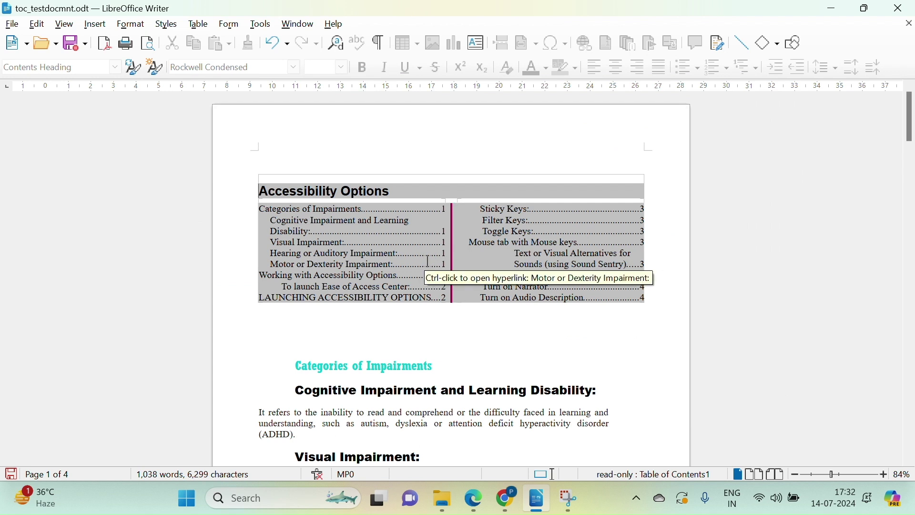
Change the table of contents layout to three equal columns
right_click(397, 240)
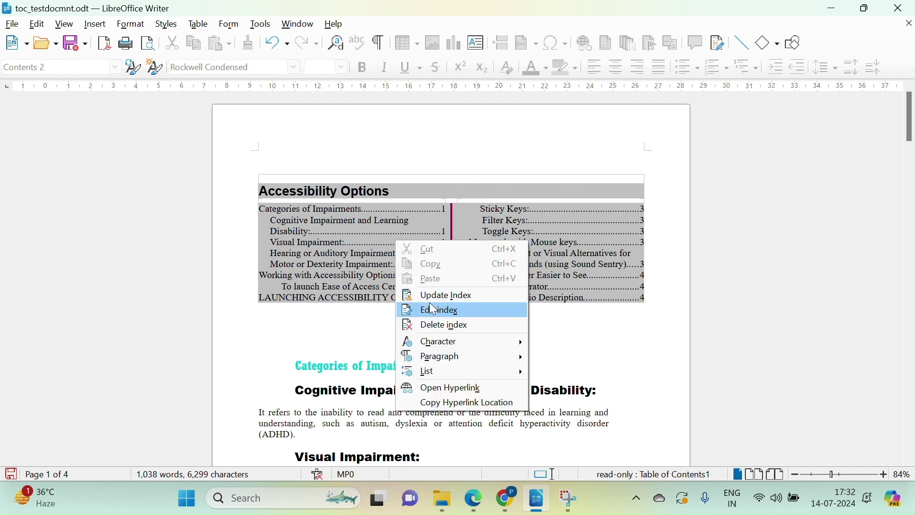
left_click(442, 311)
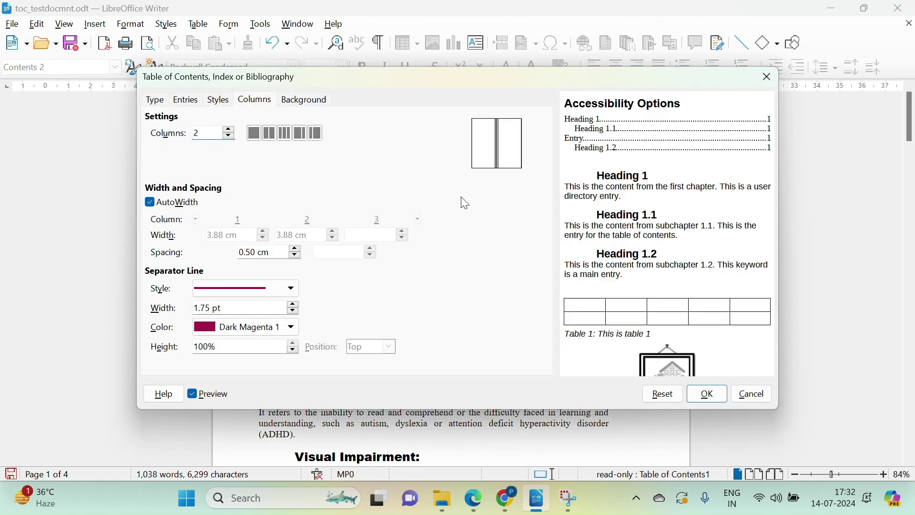
left_click(288, 138)
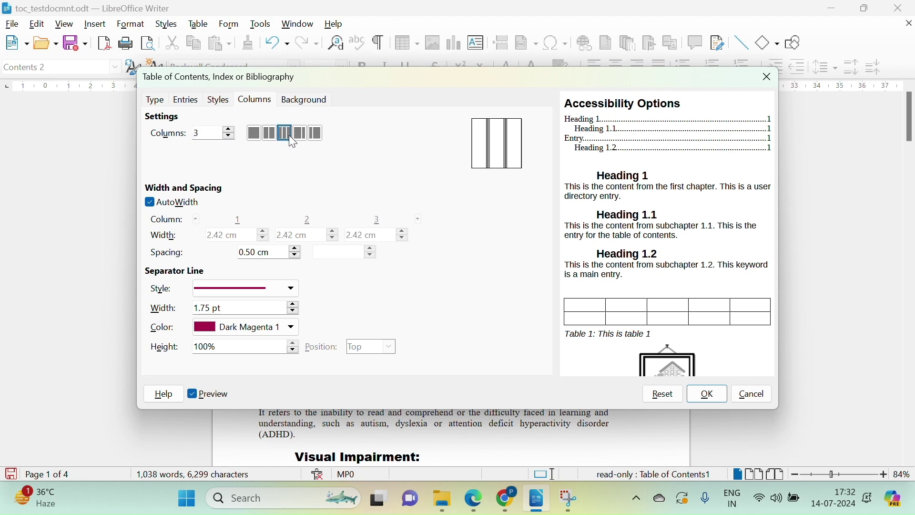
left_click(708, 397)
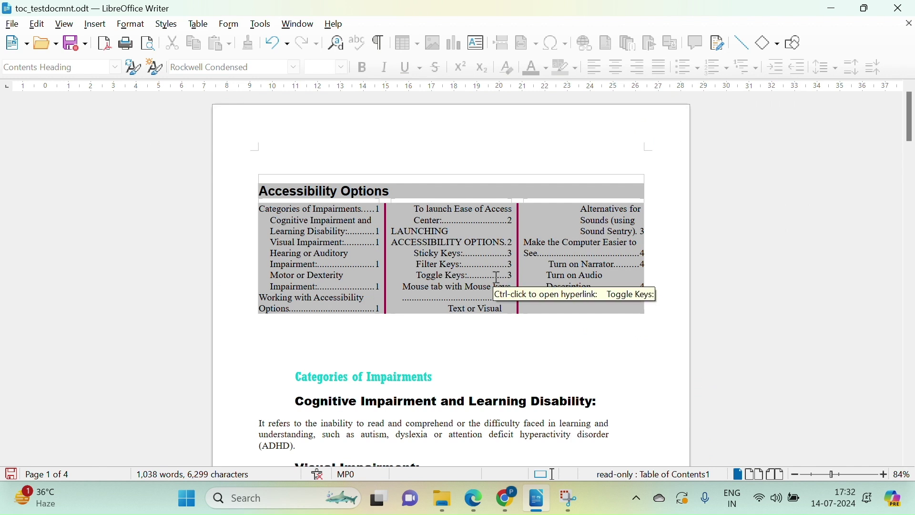
Change the table of contents to two columns of different size, with the left column wider than the right
right_click(452, 264)
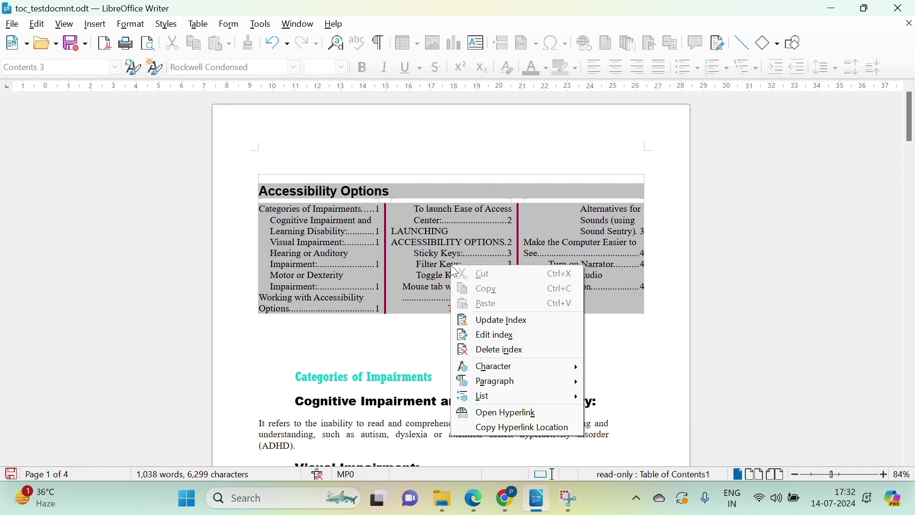
left_click(512, 335)
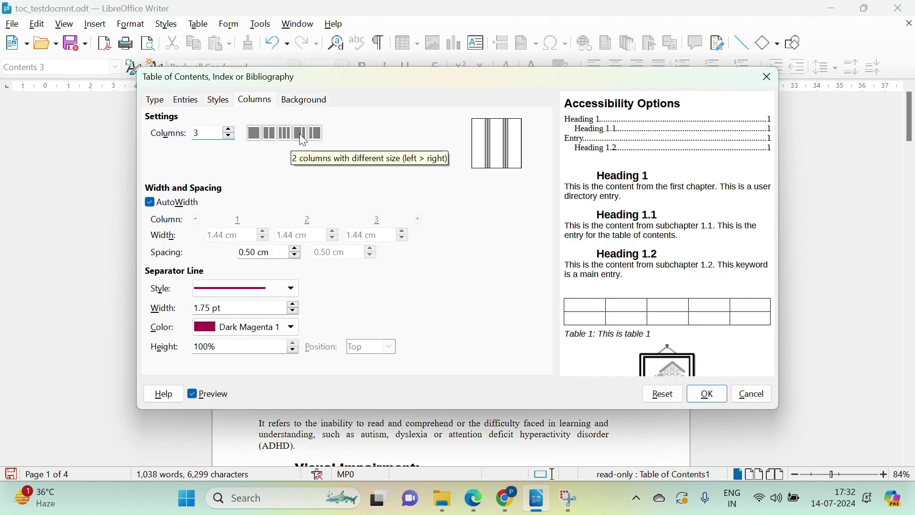
left_click(301, 136)
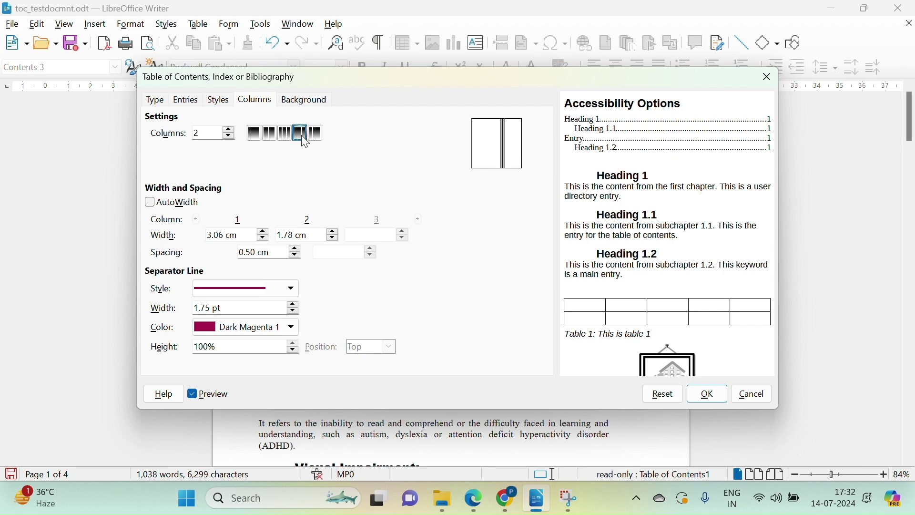
left_click(706, 394)
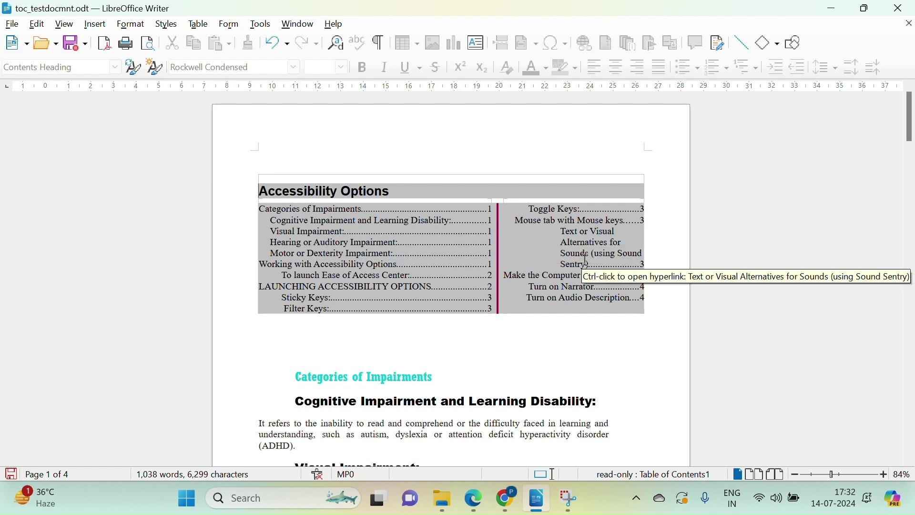
Return the table of contents to a single-column layout
right_click(465, 241)
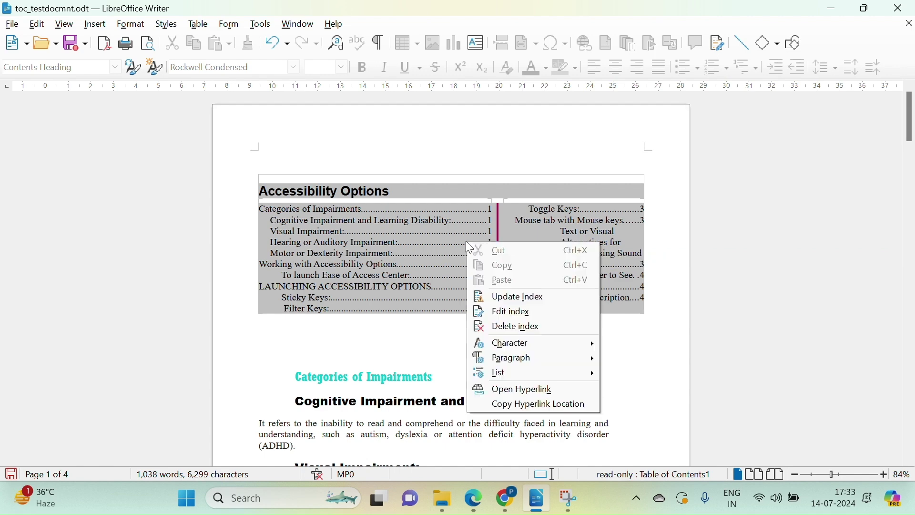
left_click(518, 312)
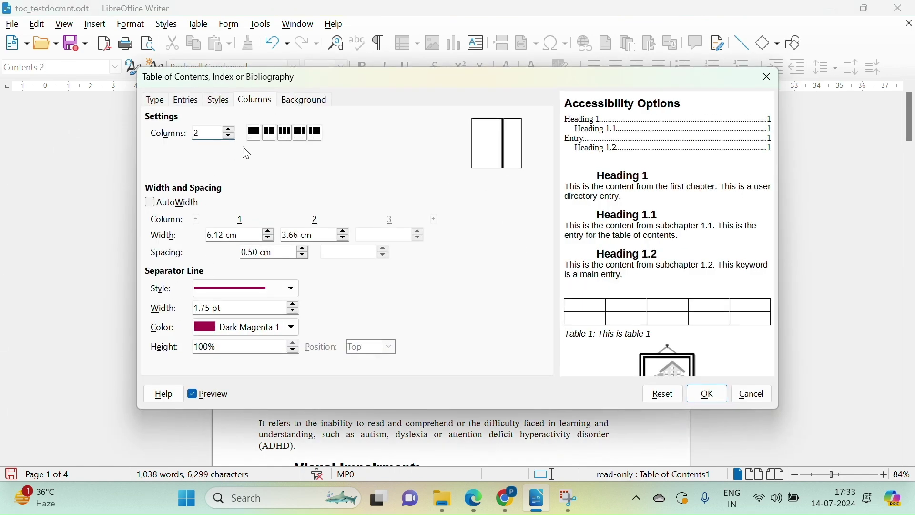
left_click(253, 133)
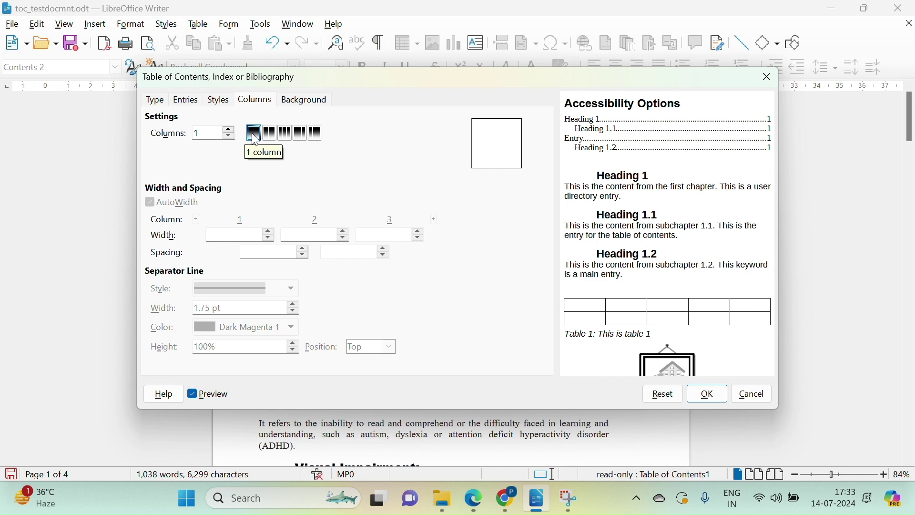
left_click(717, 394)
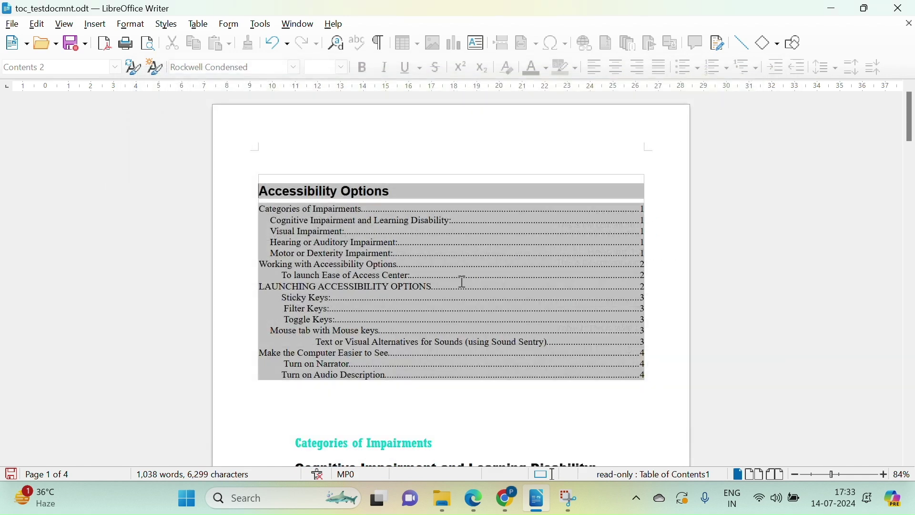
Assign the Contents Heading paragraph style to Level 1 entries of the table of contents
right_click(425, 244)
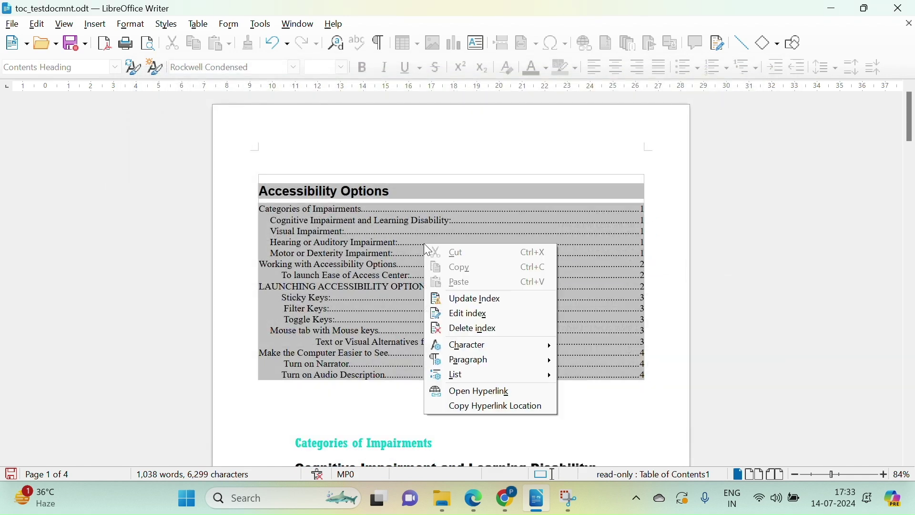
left_click(469, 313)
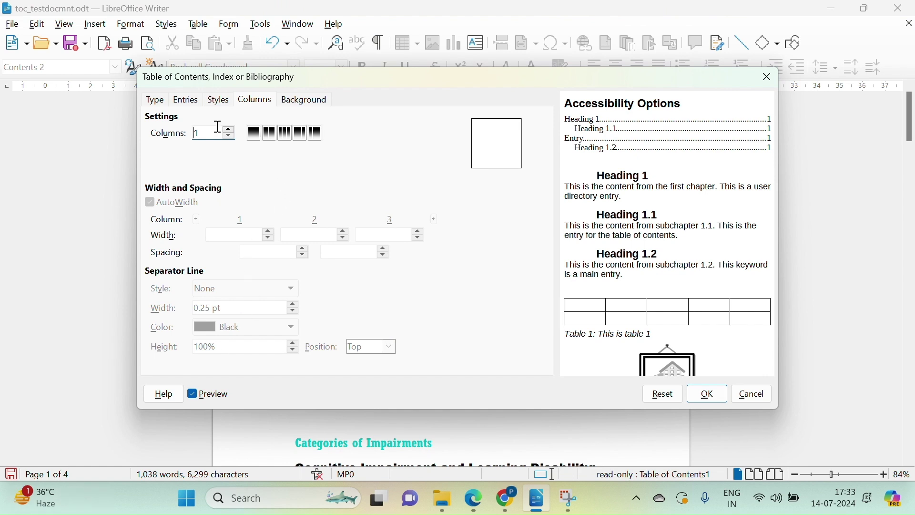
left_click(220, 101)
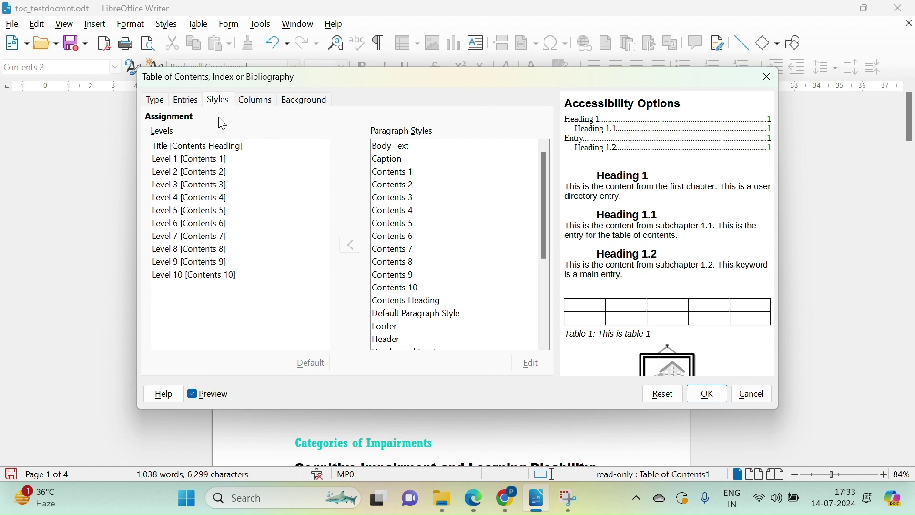
left_click(197, 160)
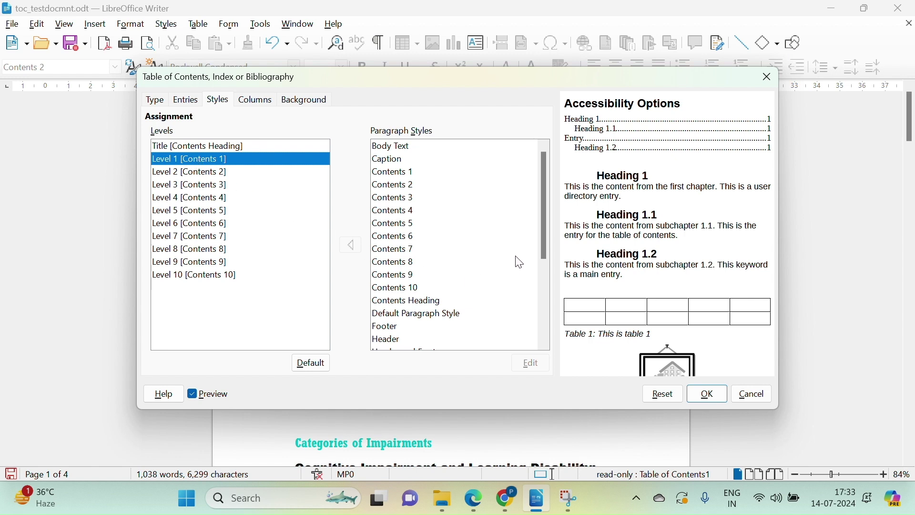
double_click(407, 303)
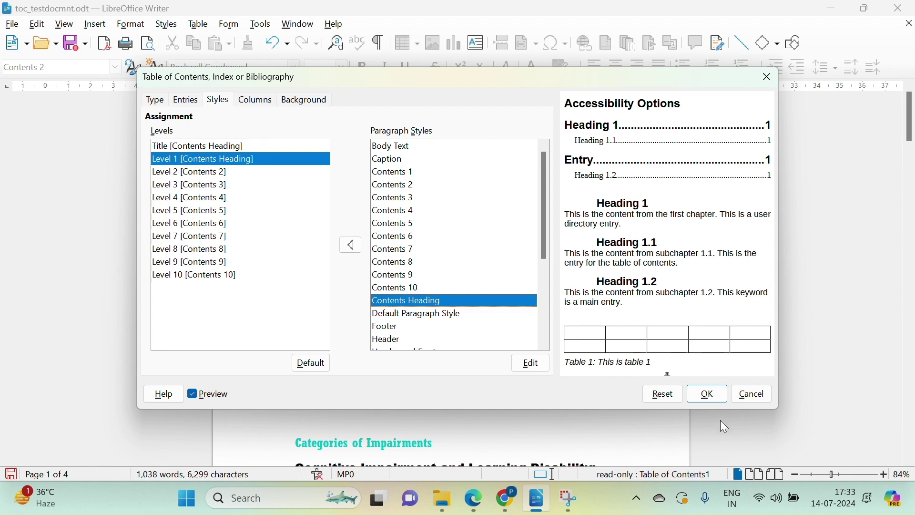
left_click(715, 398)
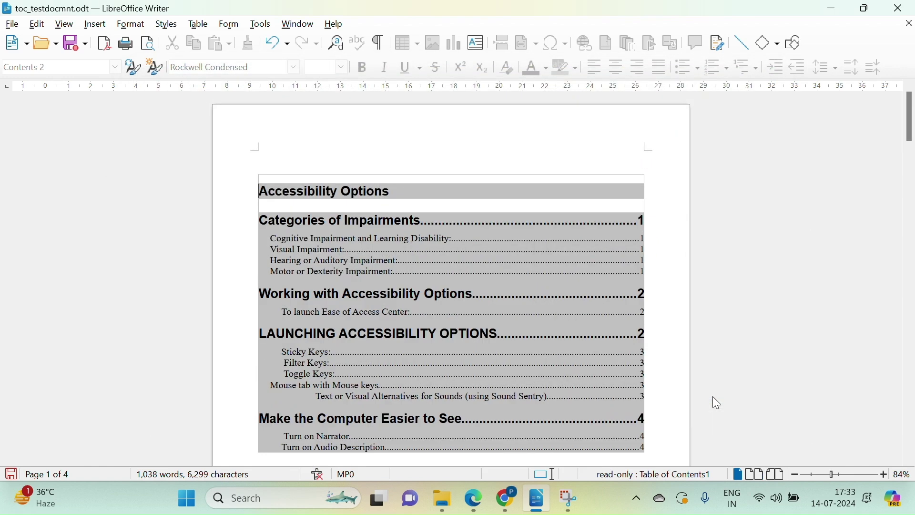
Edit the table of contents to fill its background with the light orange colour ffb66c
scroll(697, 361, "up", 1)
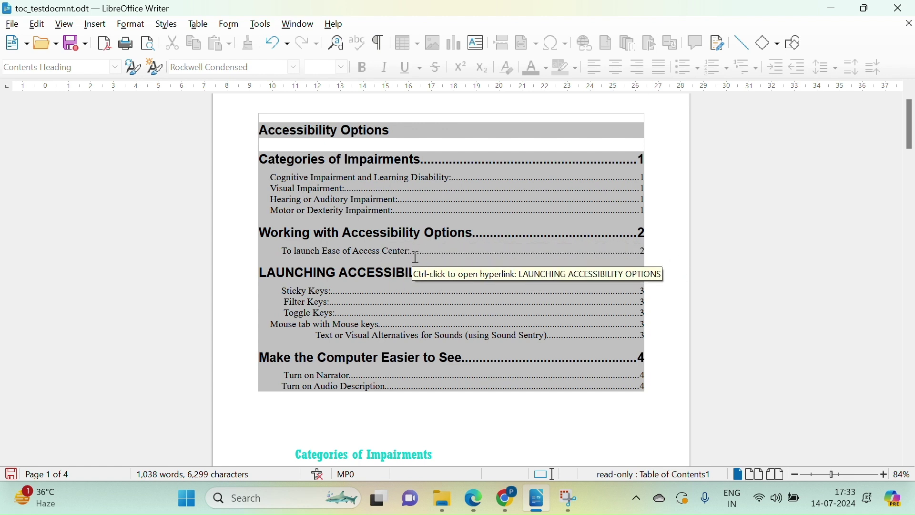
right_click(411, 200)
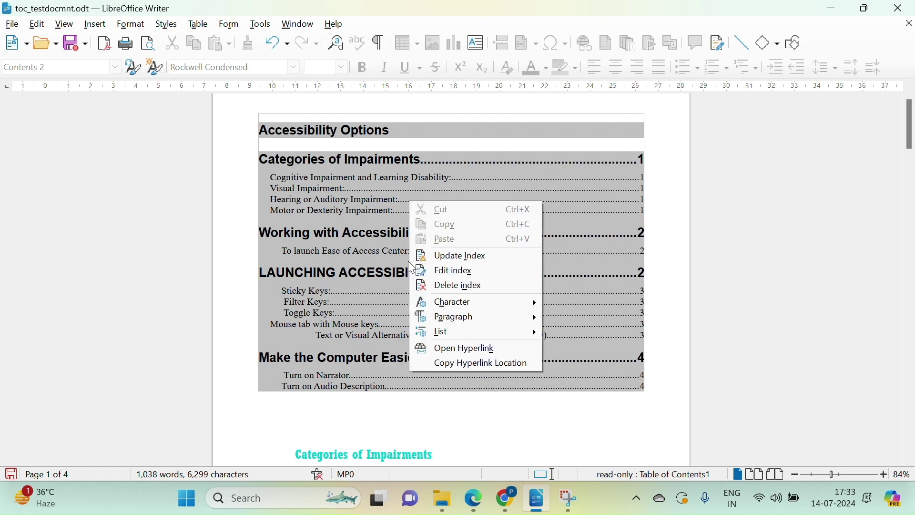
left_click(452, 272)
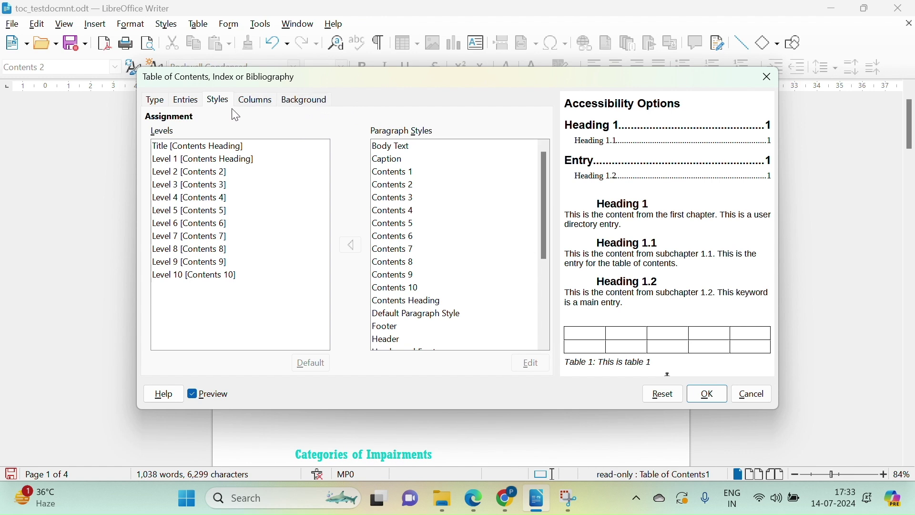
left_click(311, 108)
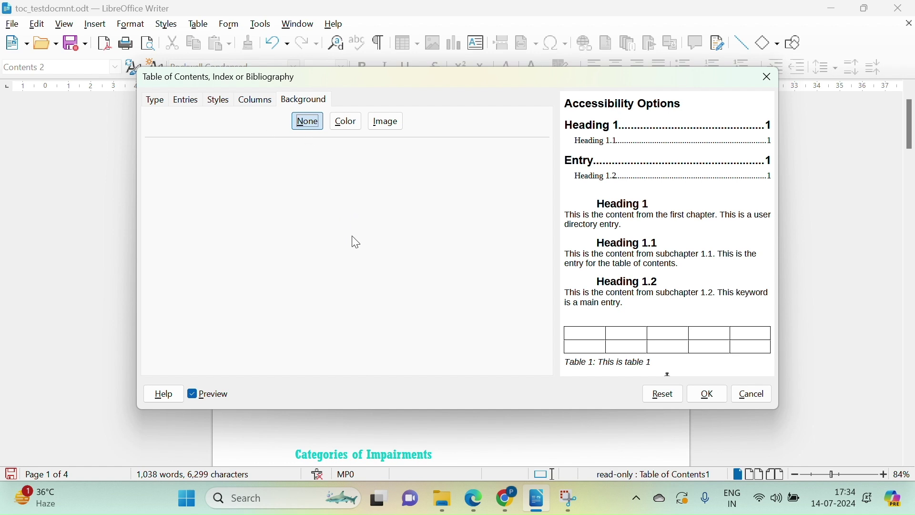
left_click(349, 125)
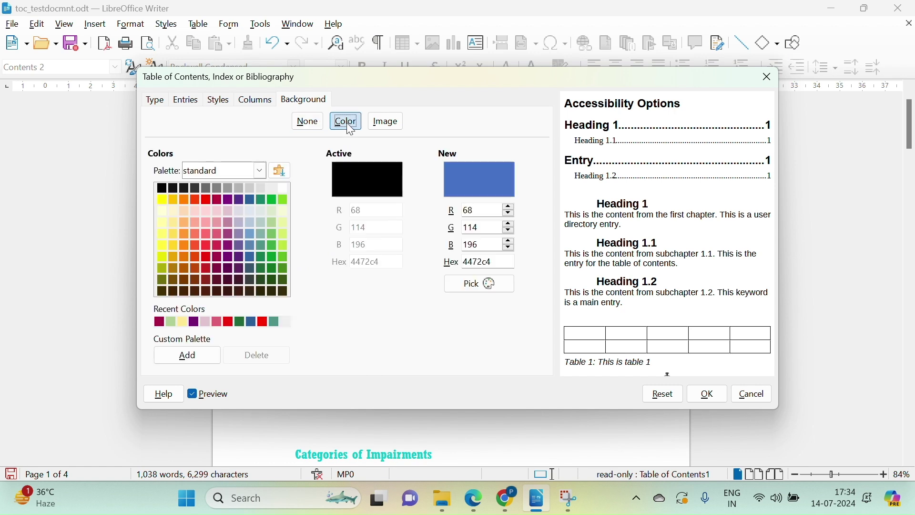
left_click(184, 222)
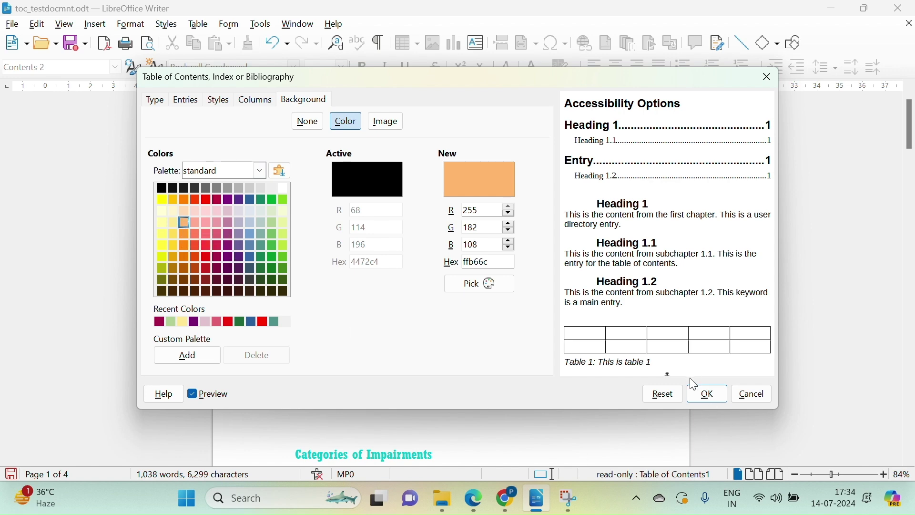
left_click(706, 393)
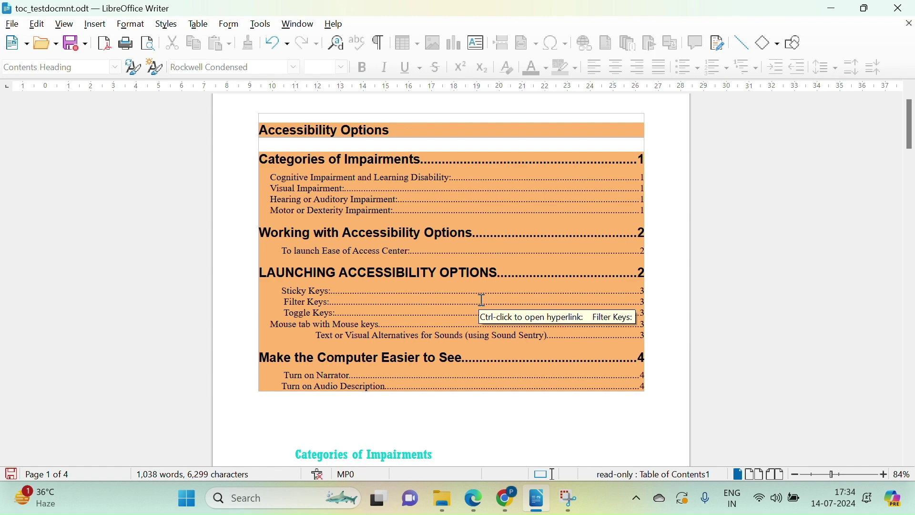
Change the table of contents background to the tiled reddish-brown wood plank image
right_click(478, 216)
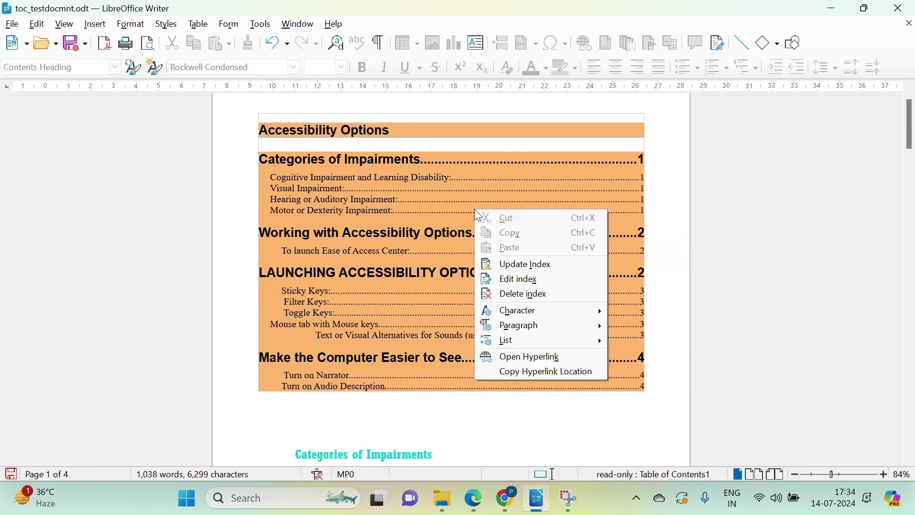
left_click(513, 283)
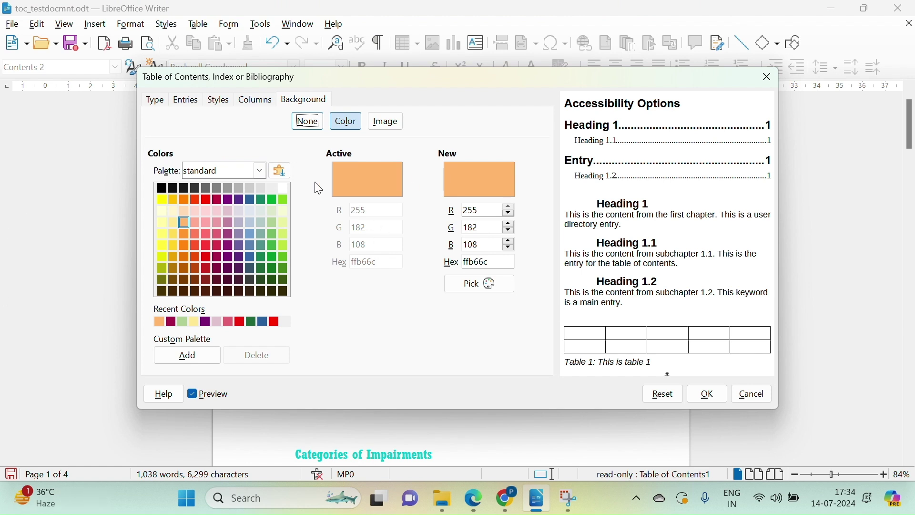
left_click(381, 127)
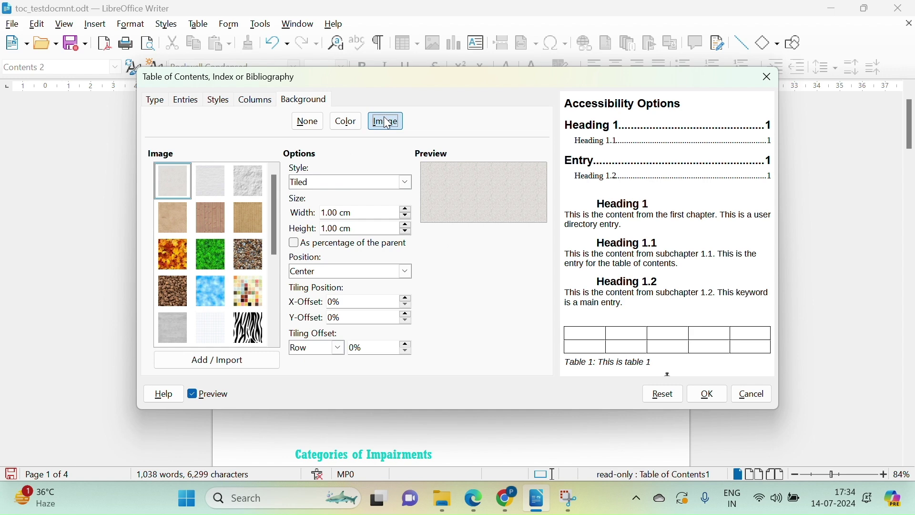
left_click(208, 220)
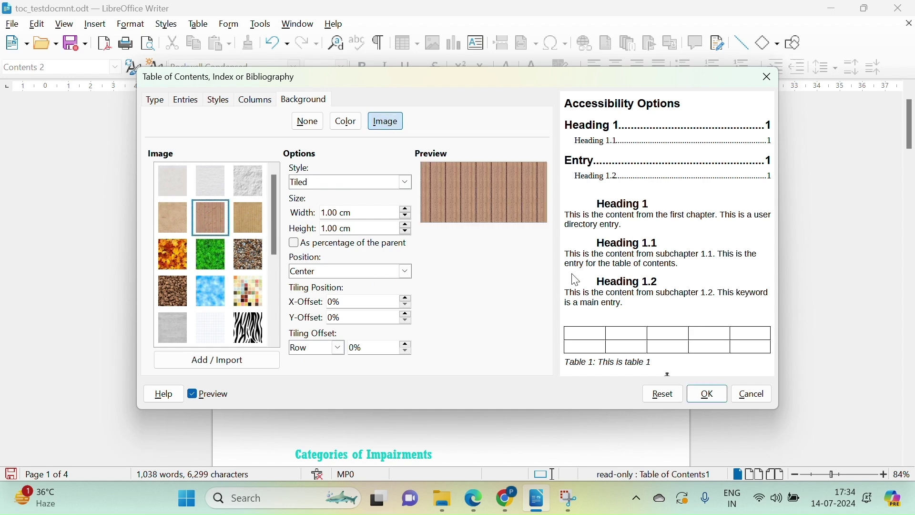
left_click(710, 396)
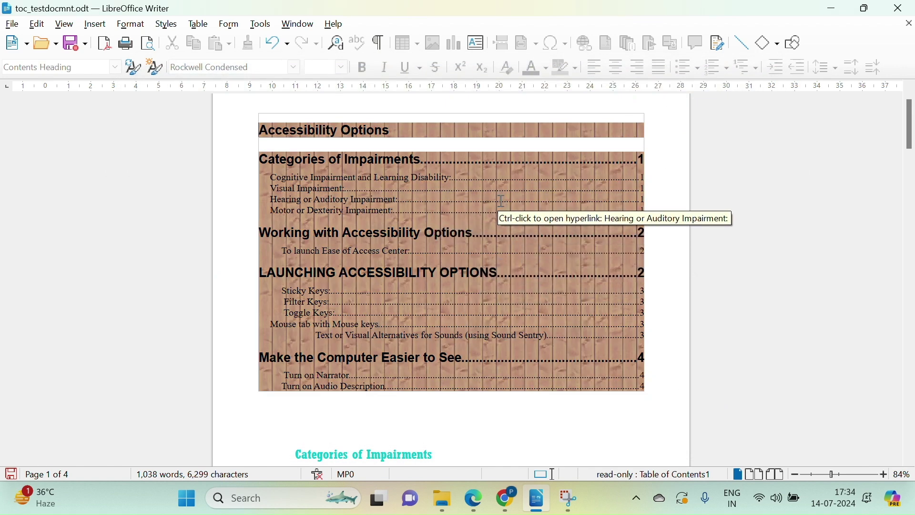
Replace the table of contents background image with the light pink colour ffd8ce
right_click(473, 198)
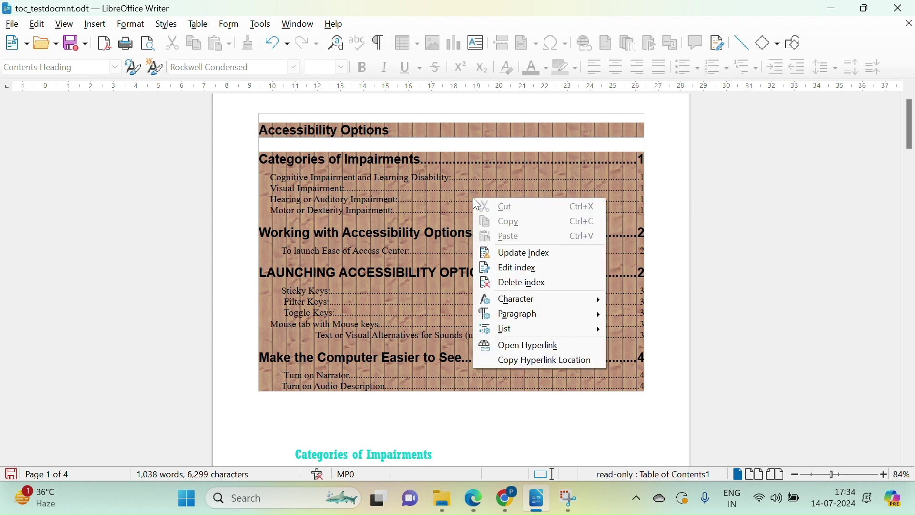
left_click(518, 274)
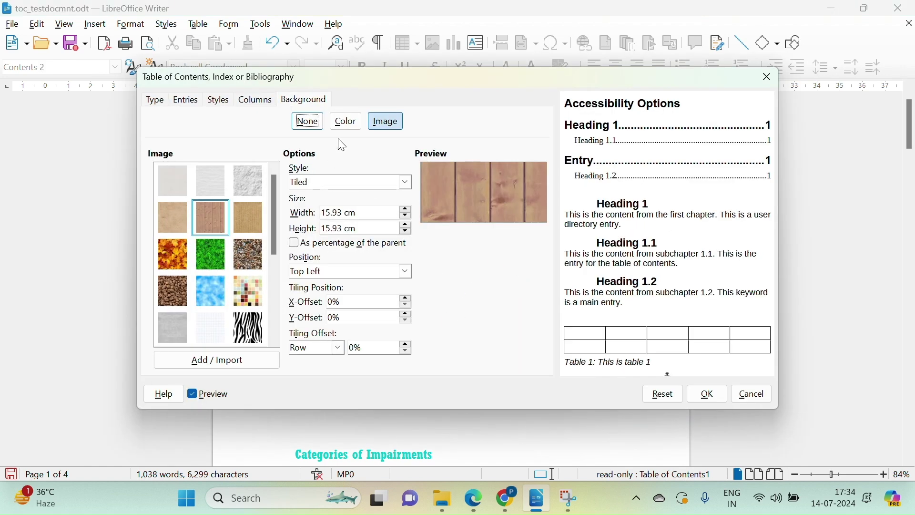
left_click(347, 125)
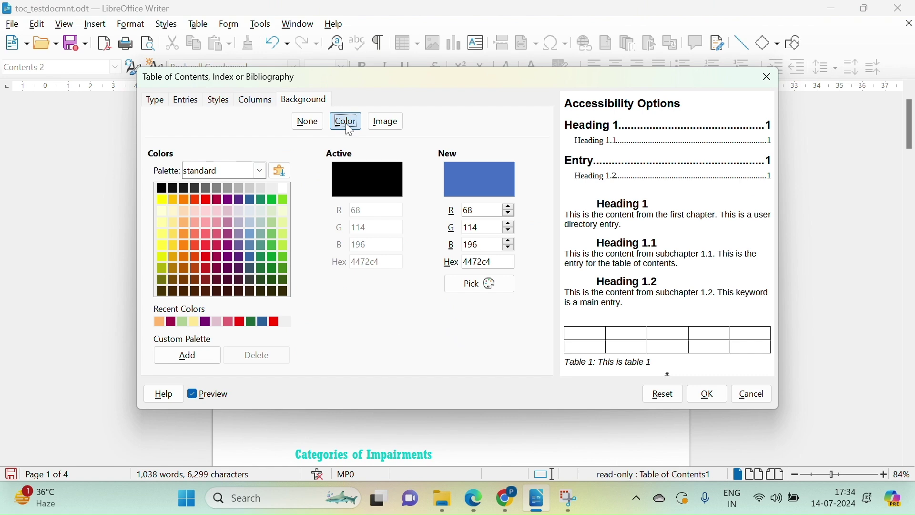
left_click(195, 211)
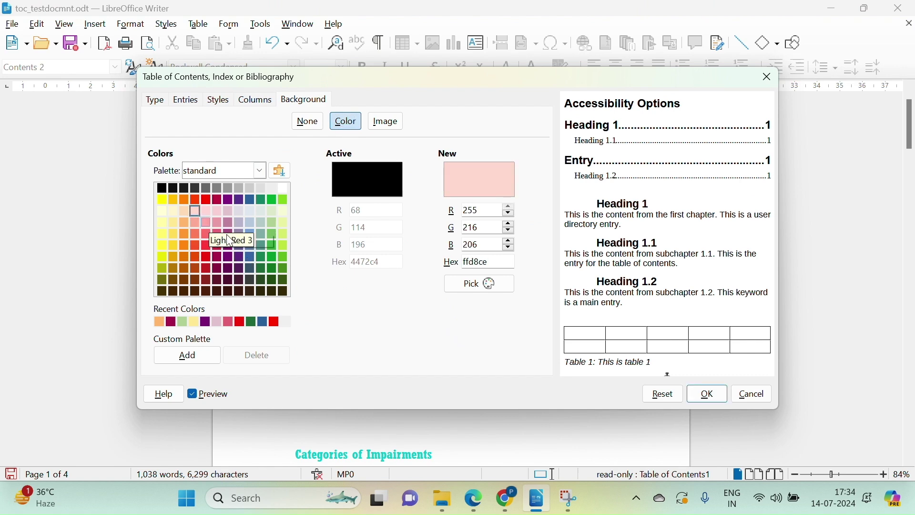
left_click(713, 397)
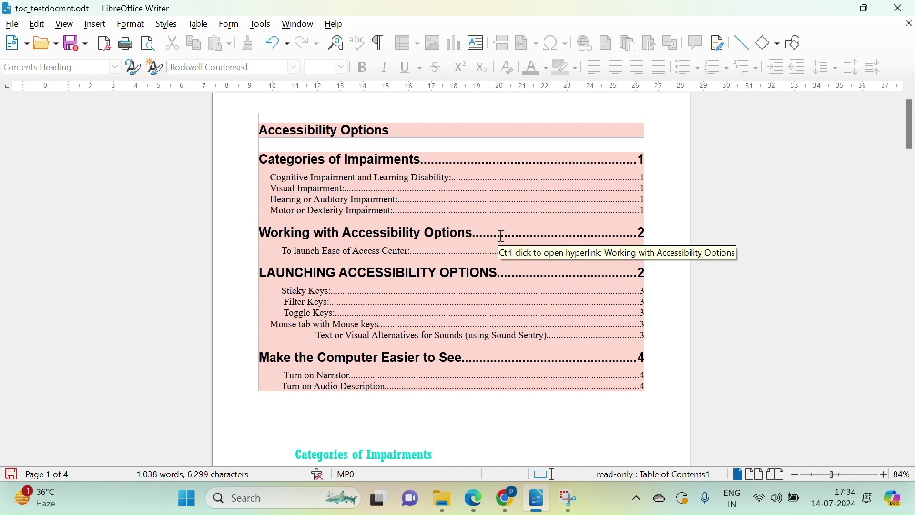
Limit the table of contents to outline level 1
right_click(483, 191)
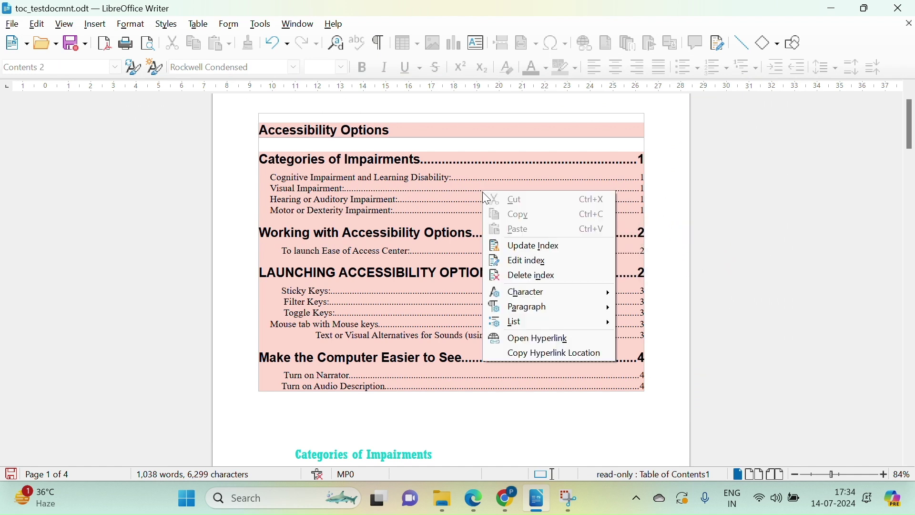
left_click(522, 260)
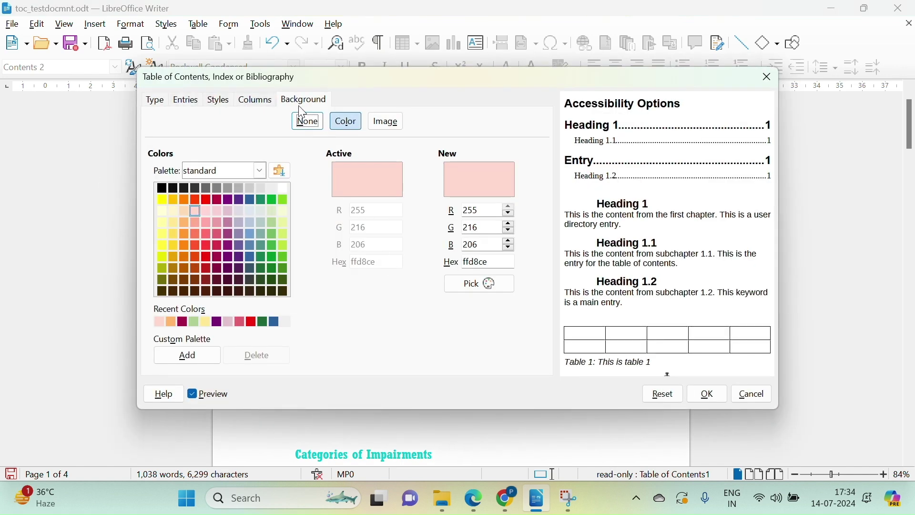
left_click(155, 100)
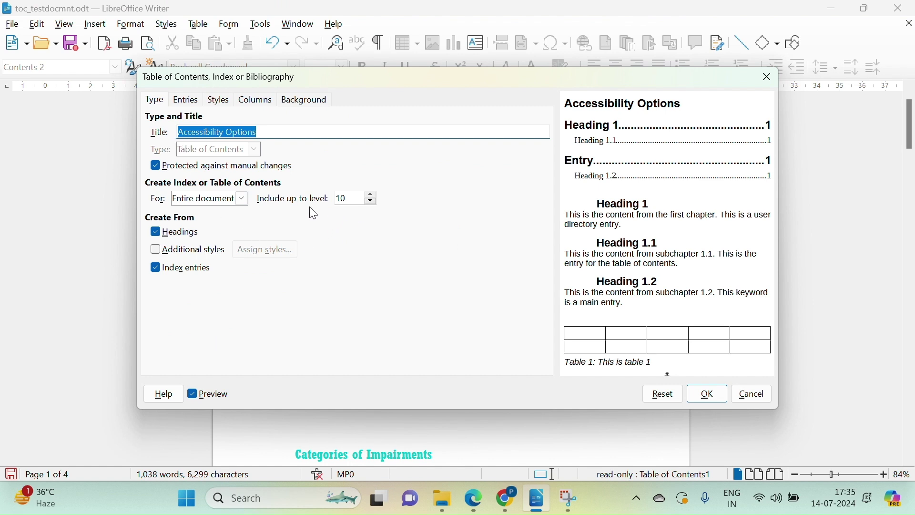
left_click(371, 201)
left_click(371, 201)
left_click(371, 201)
left_click(371, 201)
left_click(371, 201)
left_click(371, 201)
left_click(371, 201)
left_click(371, 201)
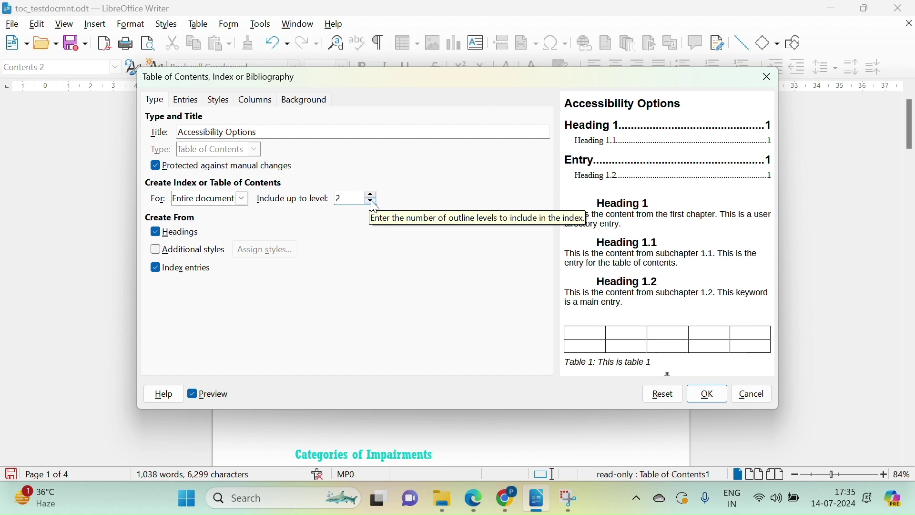
left_click(371, 201)
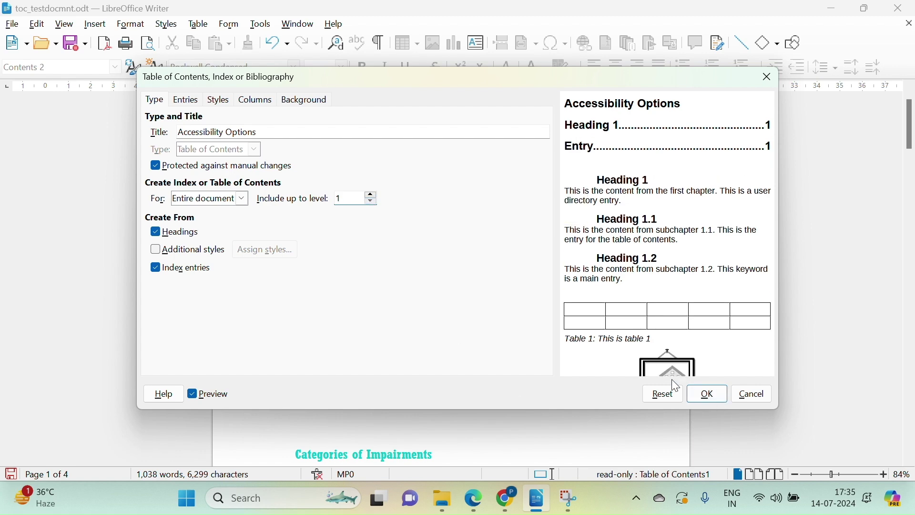
left_click(708, 399)
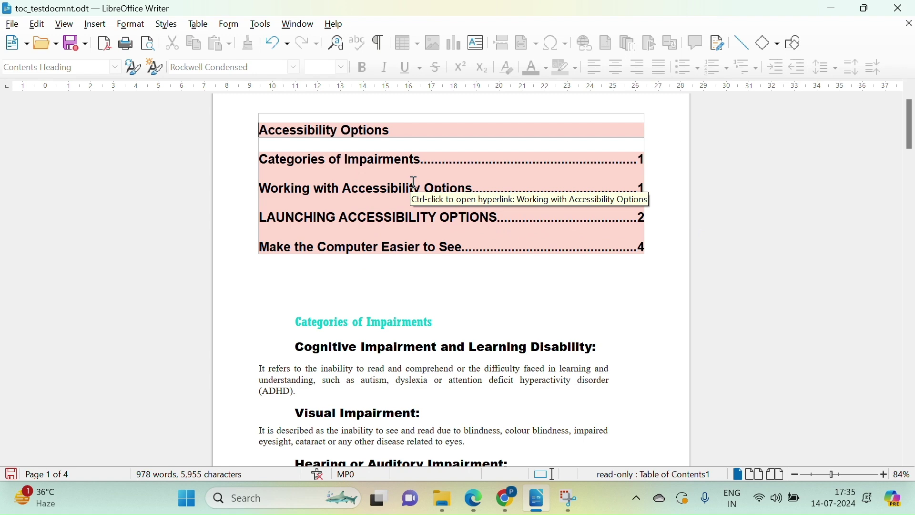
Raise the number of outline levels included in the table of contents so that the subheadings are listed again
right_click(370, 175)
left_click(404, 236)
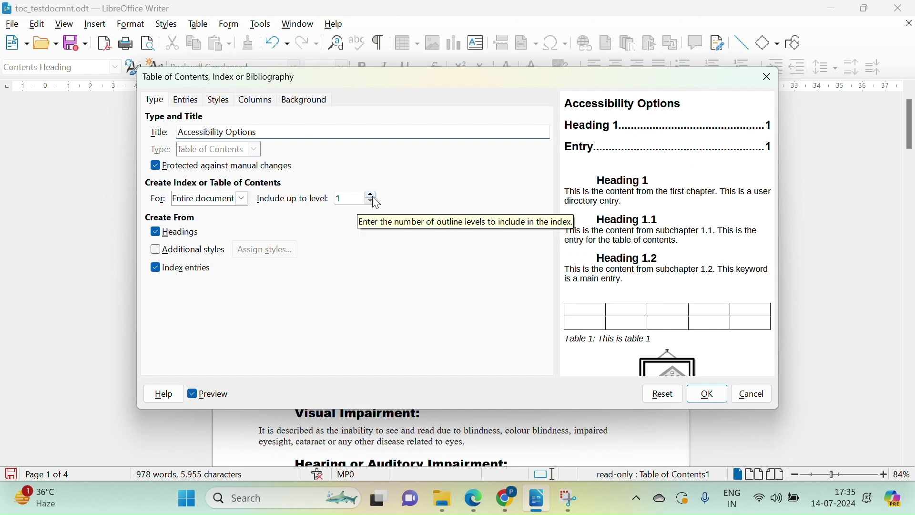
left_click(371, 196)
left_click(371, 196)
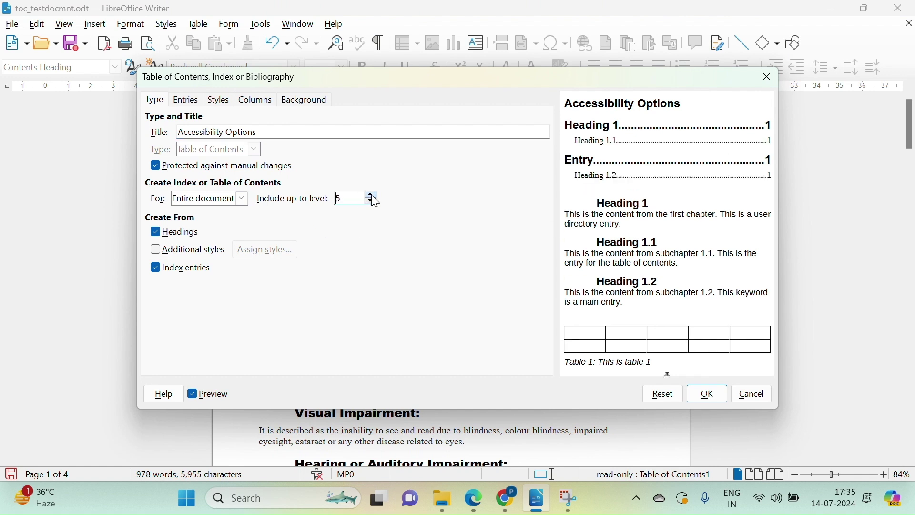
left_click(371, 195)
left_click(371, 197)
left_click(371, 196)
left_click(705, 396)
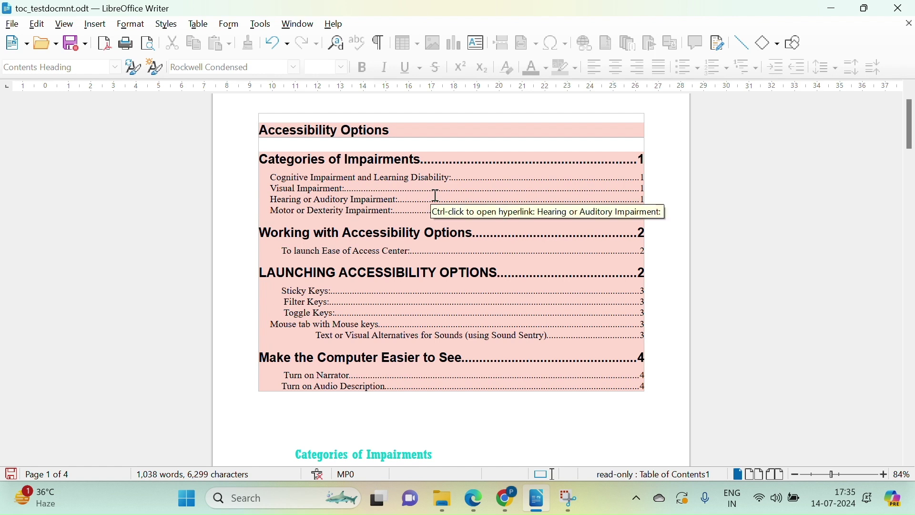
Follow the "Motor or Dexterity Impairment" entry's hyperlink to its section, then return to the table of contents
left_click(330, 217, "ctrl")
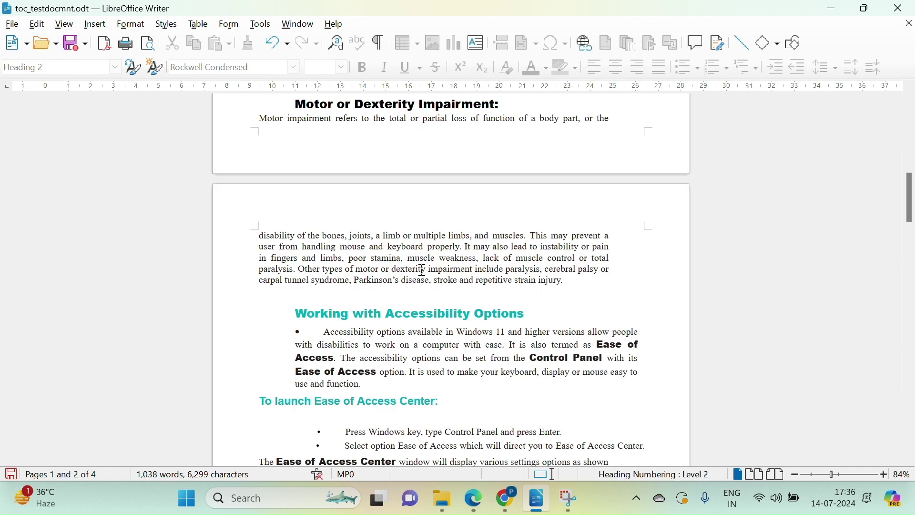
scroll(420, 283, "up", 1)
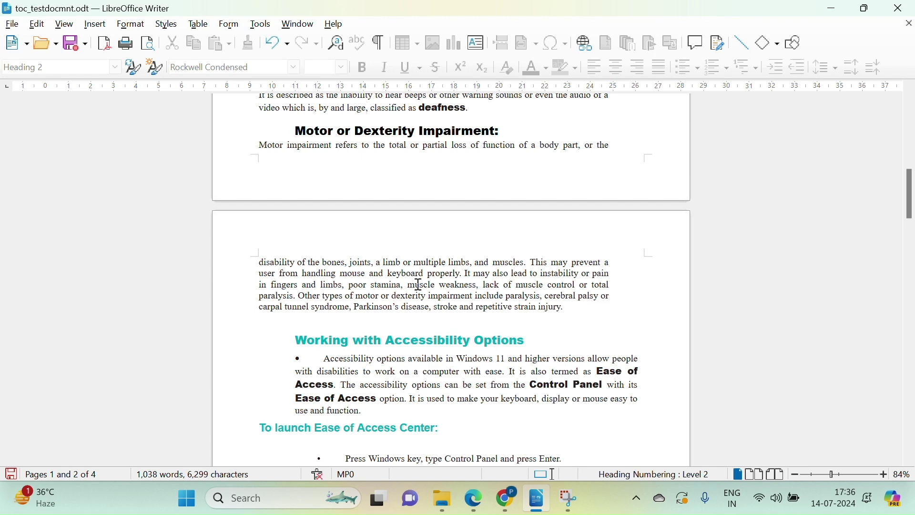
left_click_drag(911, 186, 911, 109)
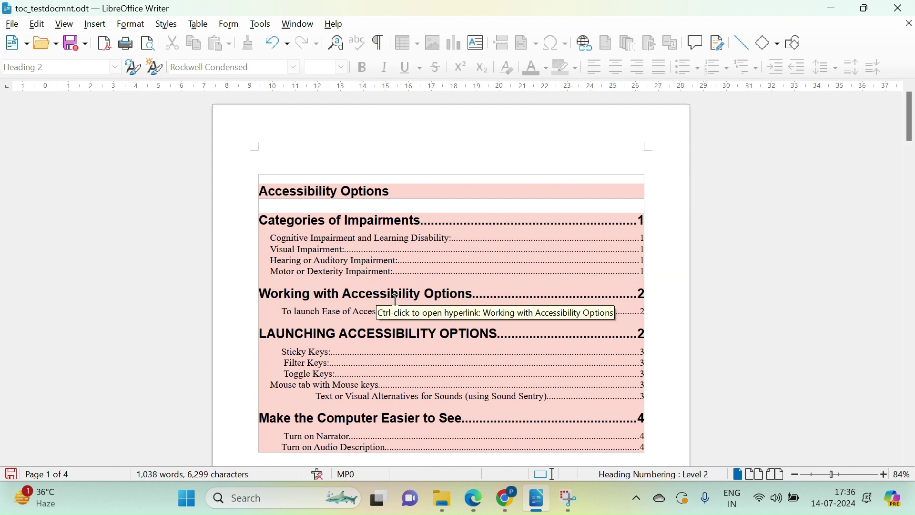
Follow the "Sticky Keys" entry's hyperlink to its section, then return to the table of contents
scroll(395, 299, "down", 1)
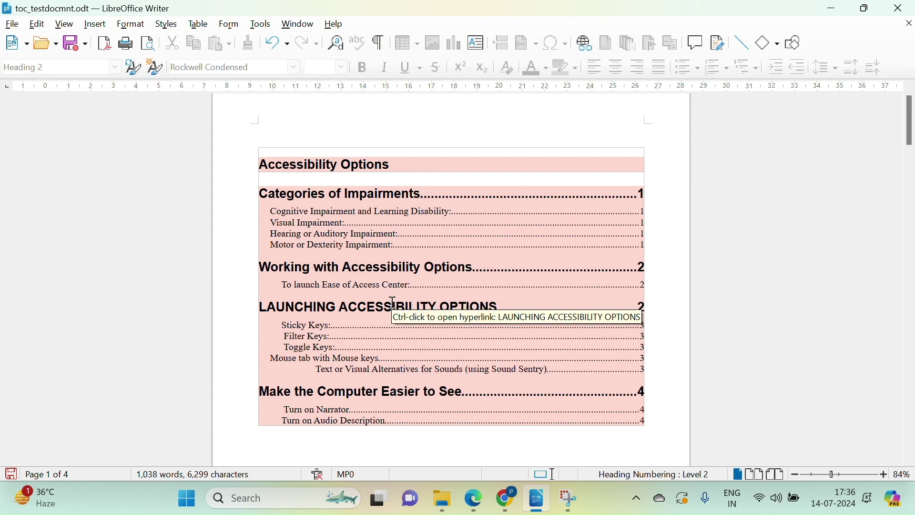
left_click(314, 329, "ctrl")
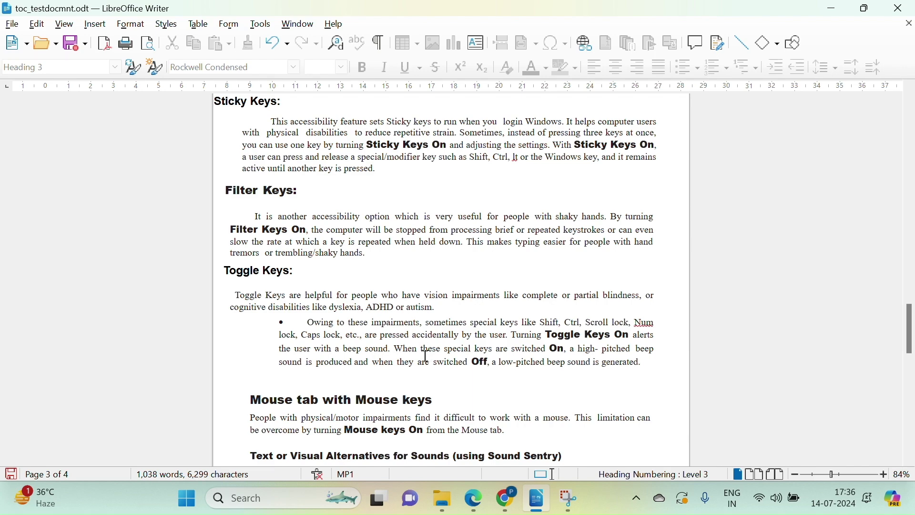
left_click_drag(909, 333, 911, 148)
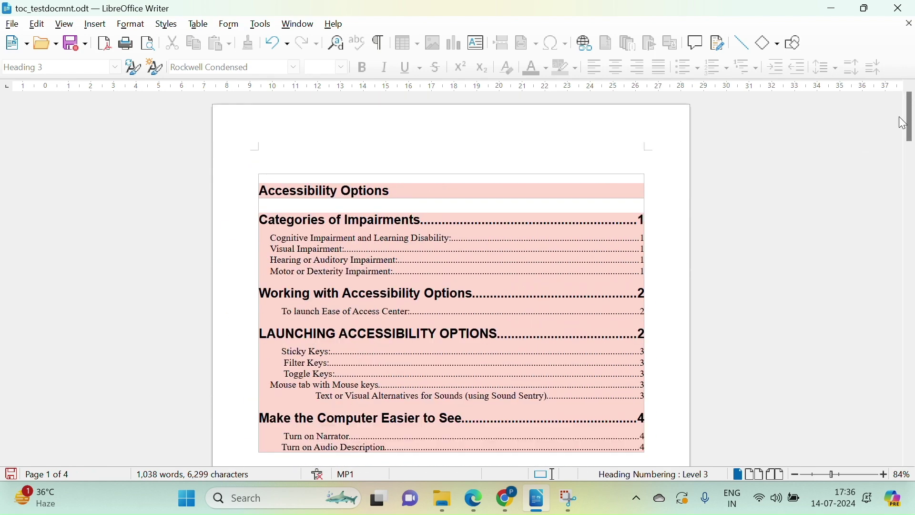